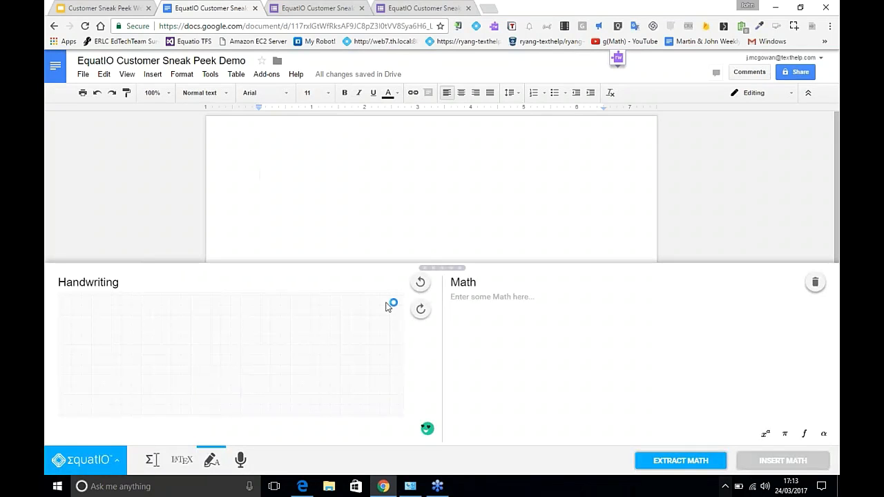
Step: Switch the EquatIO pane from handwriting to the equation editor and reduce the pane's height
left_click(211, 460)
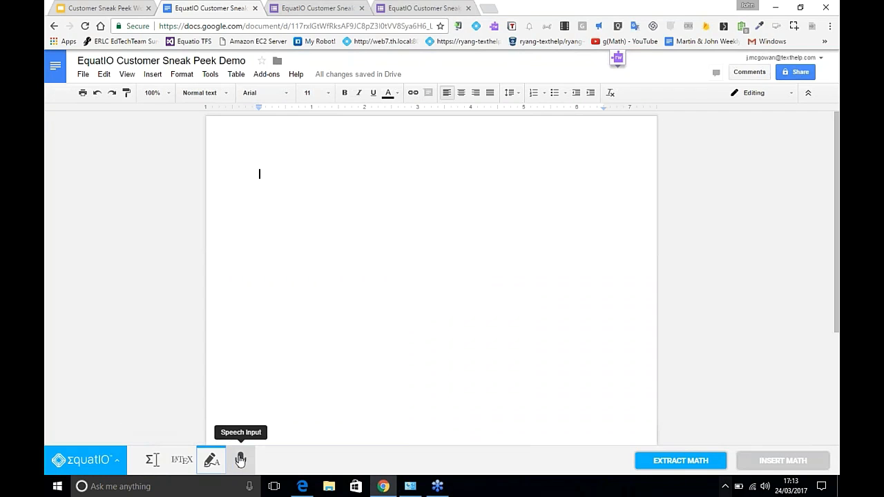
left_click(151, 460)
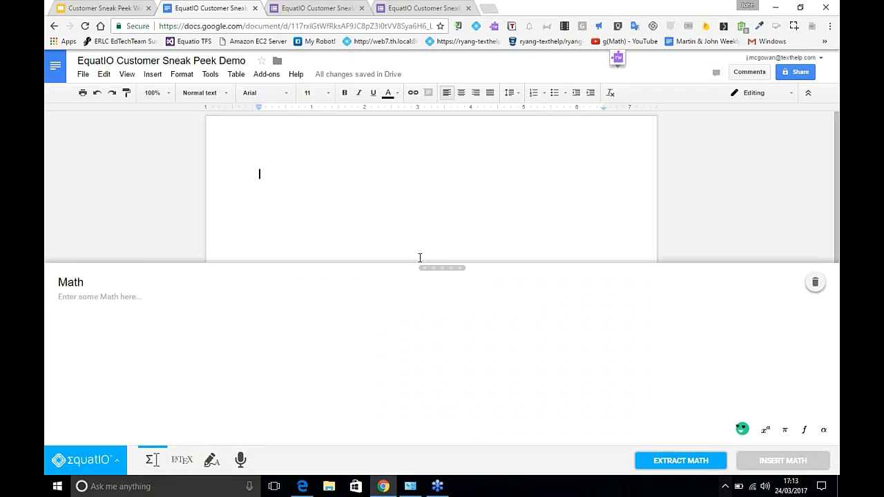
left_click_drag(439, 266, 426, 306)
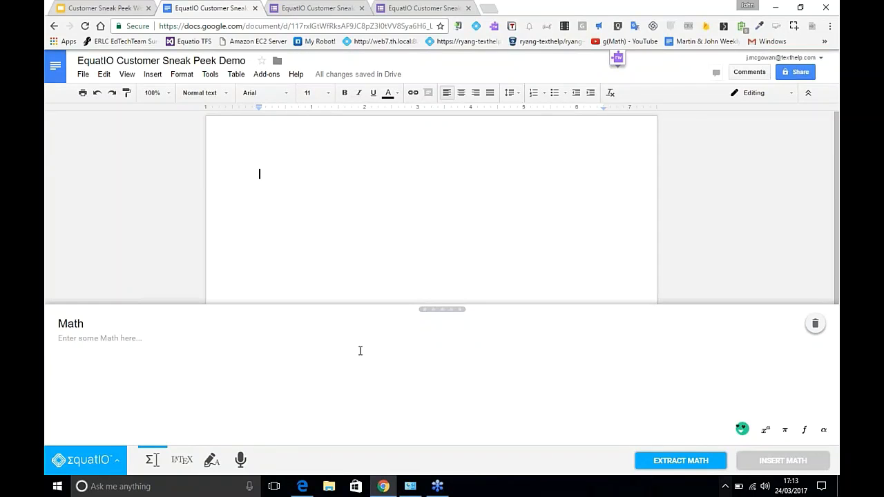
Step: Start an equation in the Math editor with 3x² +, choosing the squared and plus predictions
left_click(154, 343)
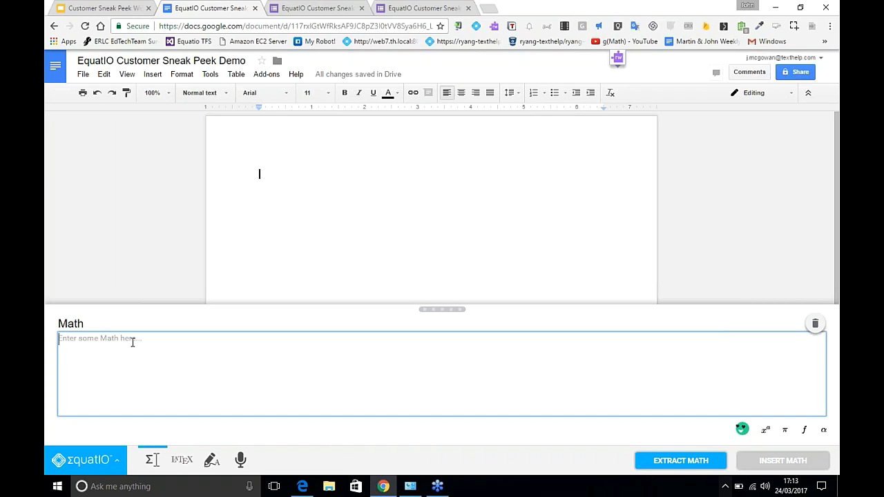
type("3xs")
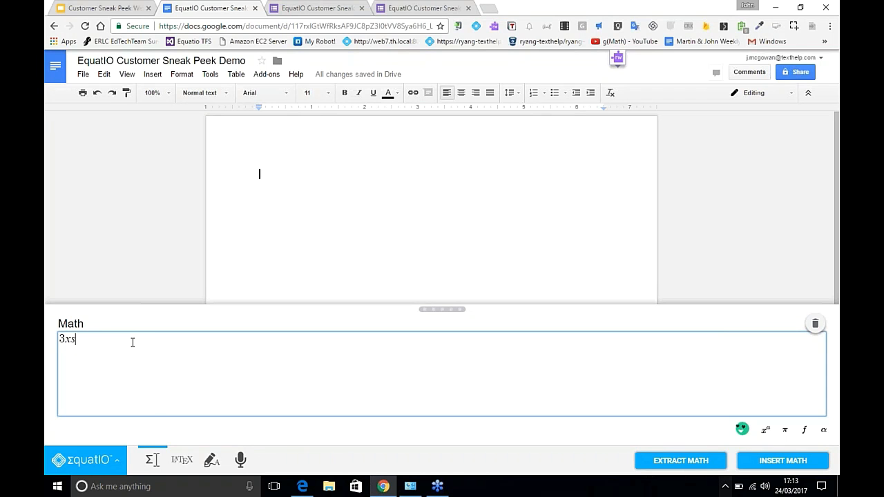
type("q")
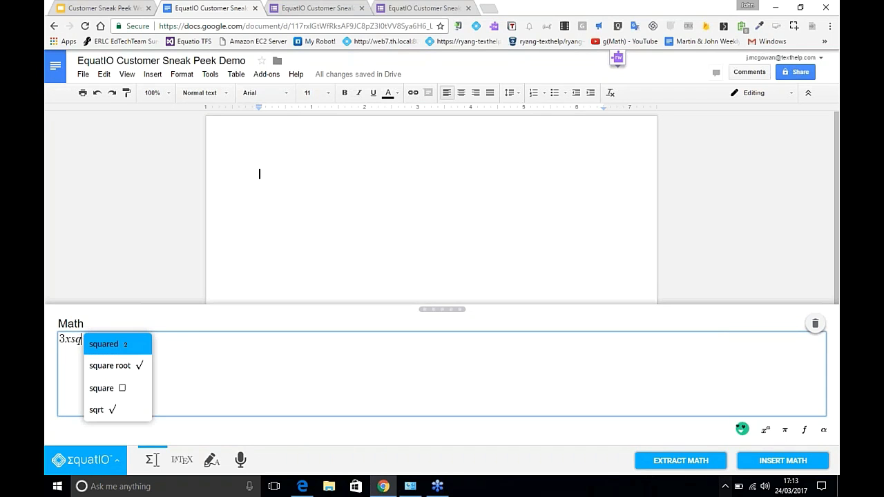
left_click(114, 347)
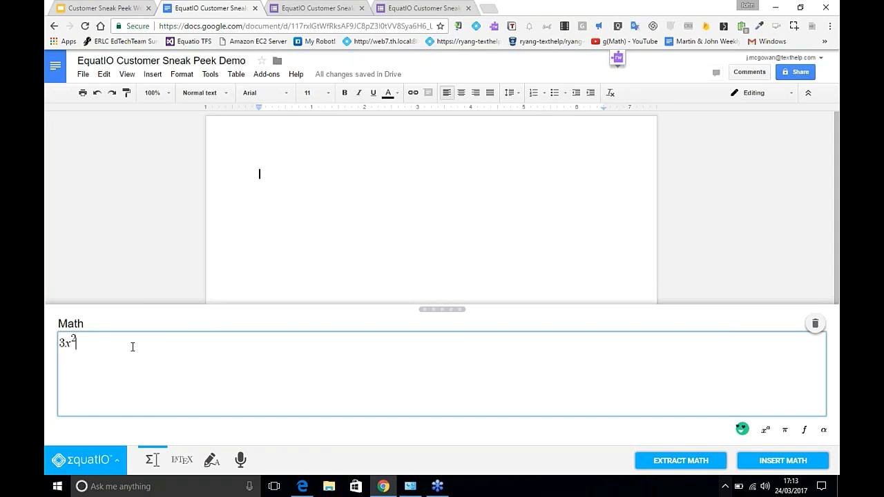
type("pi")
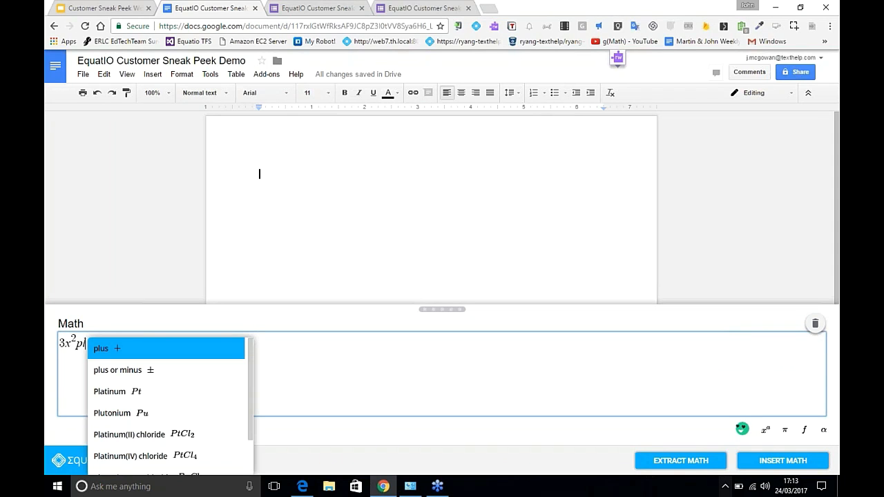
key("Return")
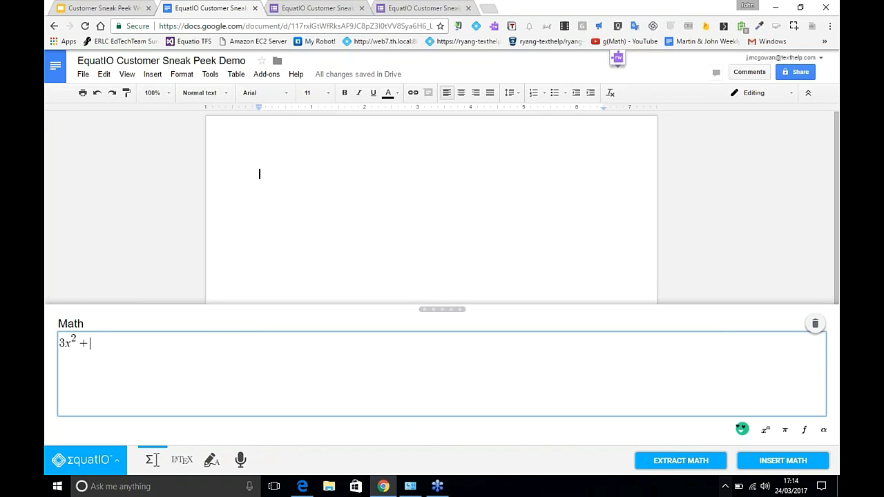
Step: Complete the equation with 4x + 4 = 0, using the plus and equals predictions, and insert it into the document
type("4xpl")
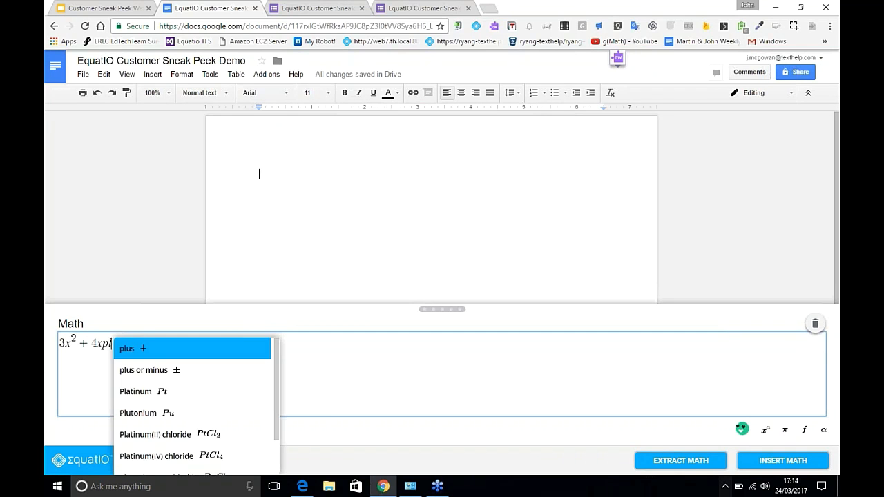
key("Return")
type("4")
type("eq")
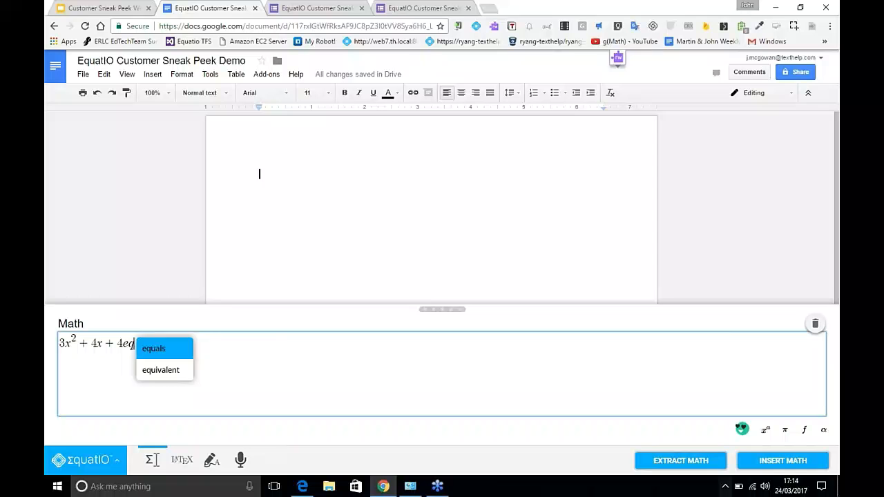
key("Return")
type("0")
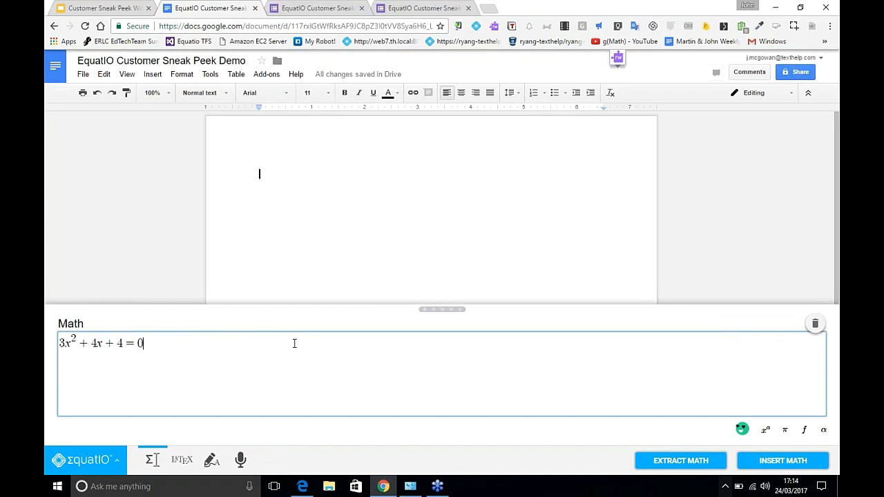
left_click(777, 461)
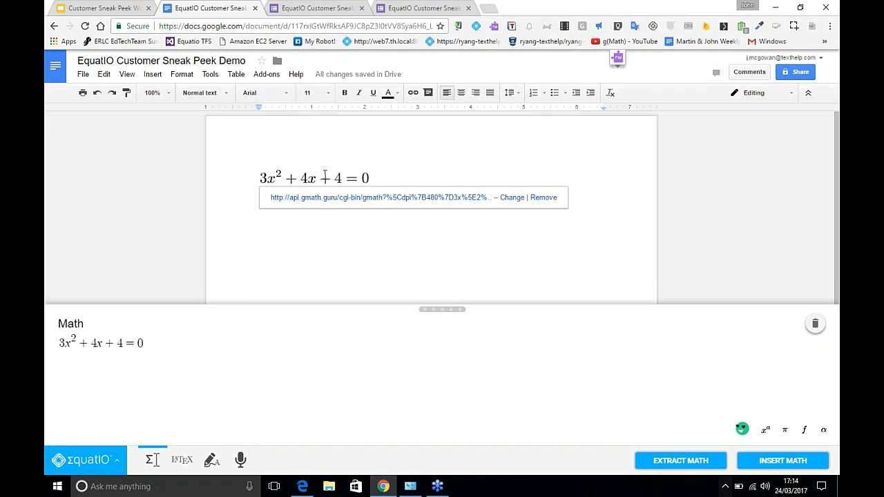
Step: Show the text-to-speech toolbar, have the inserted equation read aloud, and stop playback
left_click(622, 57)
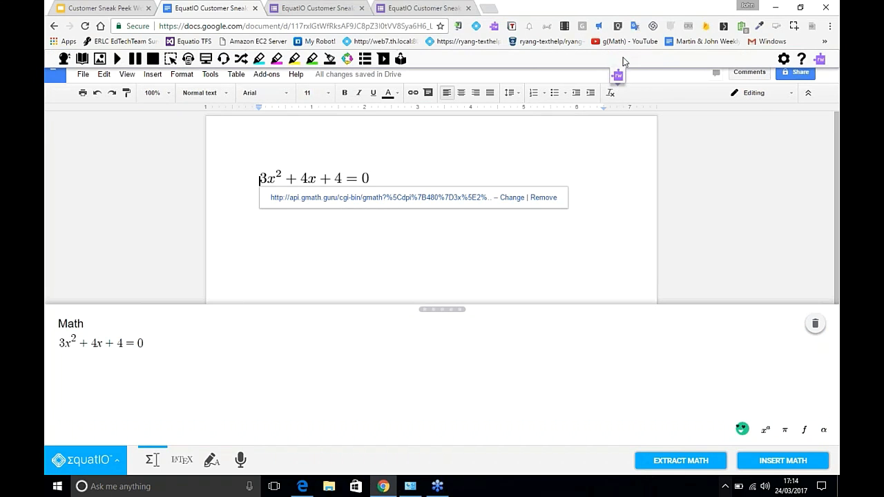
left_click(119, 61)
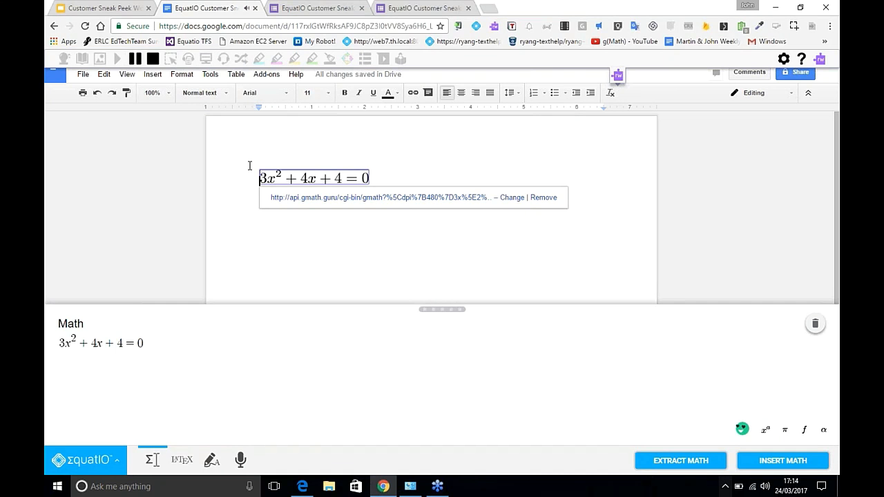
left_click(153, 61)
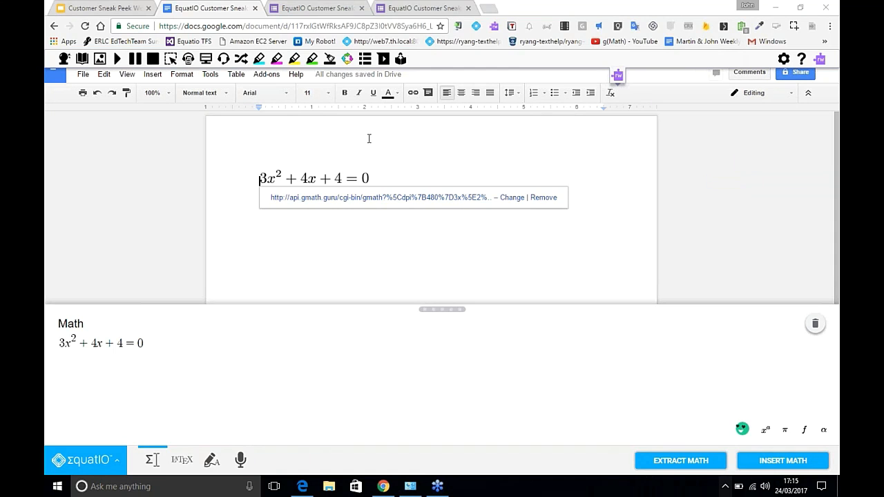
Step: Clear the Math editor and extract the document's equation back into it for editing
left_click(176, 345)
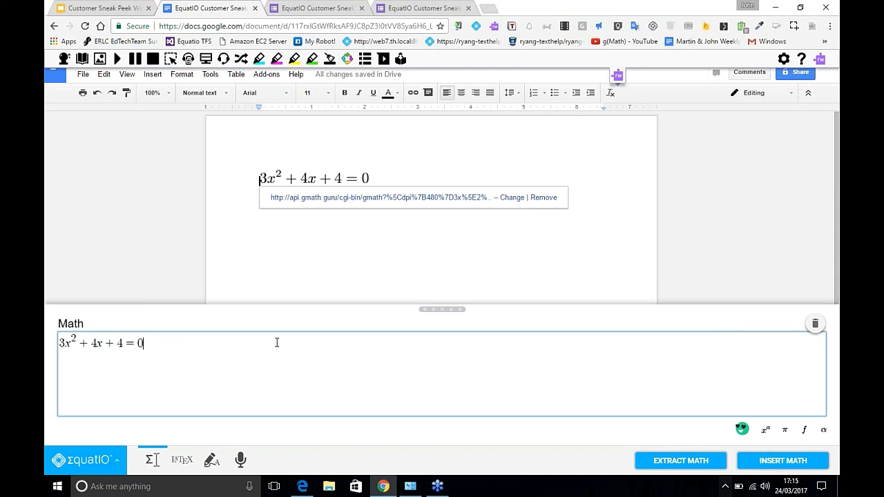
left_click(815, 323)
left_click(410, 184)
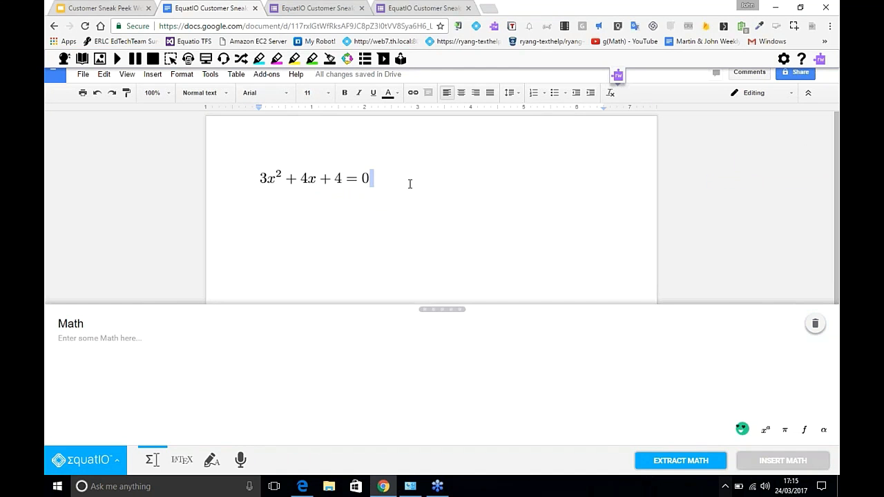
left_click(366, 178)
left_click(697, 468)
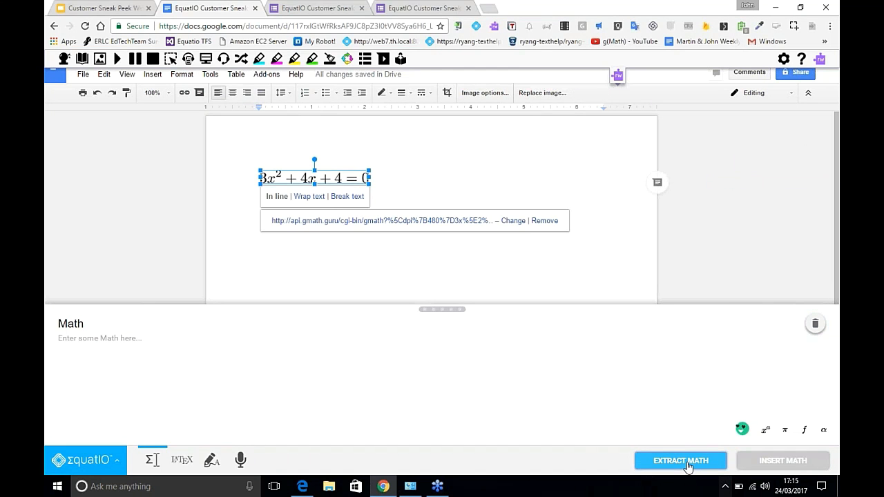
left_click(181, 351)
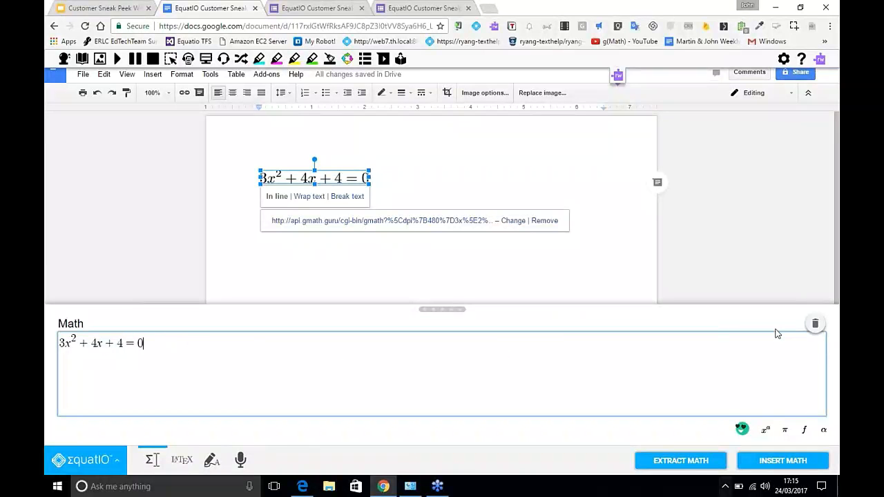
Step: Replace the editor's content with the predicted quadratic formula, looked up with "qu"
left_click(815, 323)
left_click(224, 357)
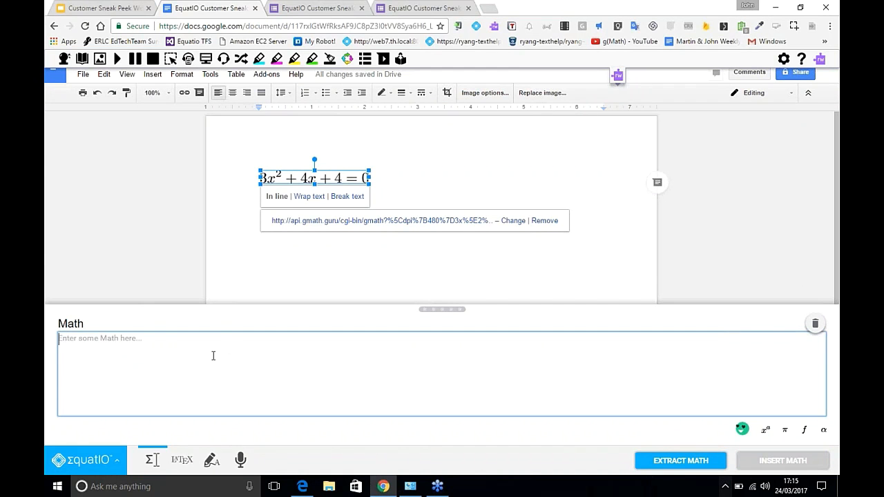
type("qu")
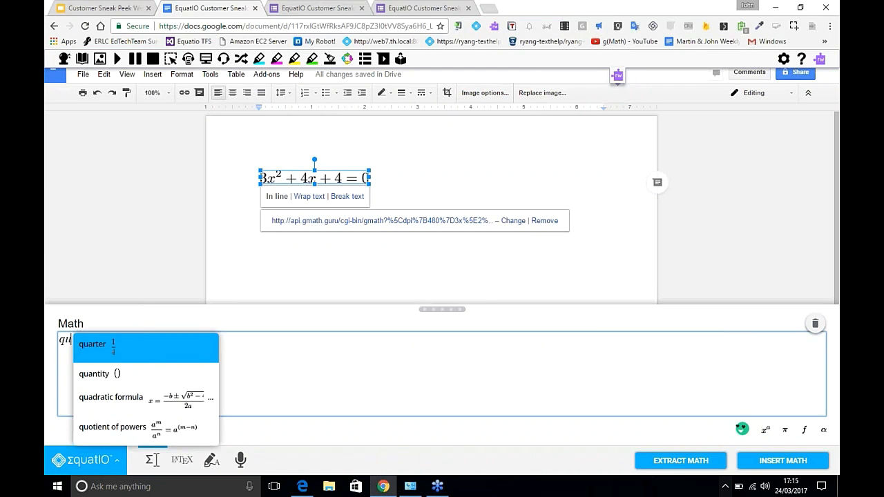
key("Down")
key("Down")
key("Down")
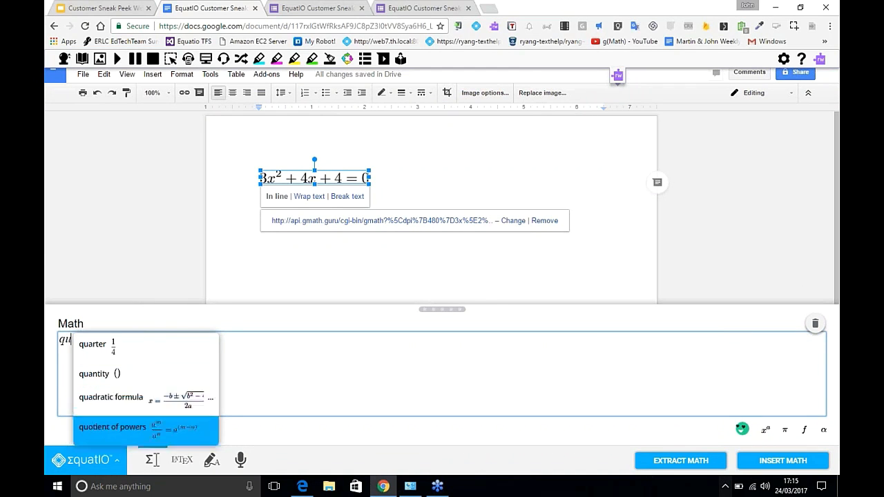
key("Up")
key("Return")
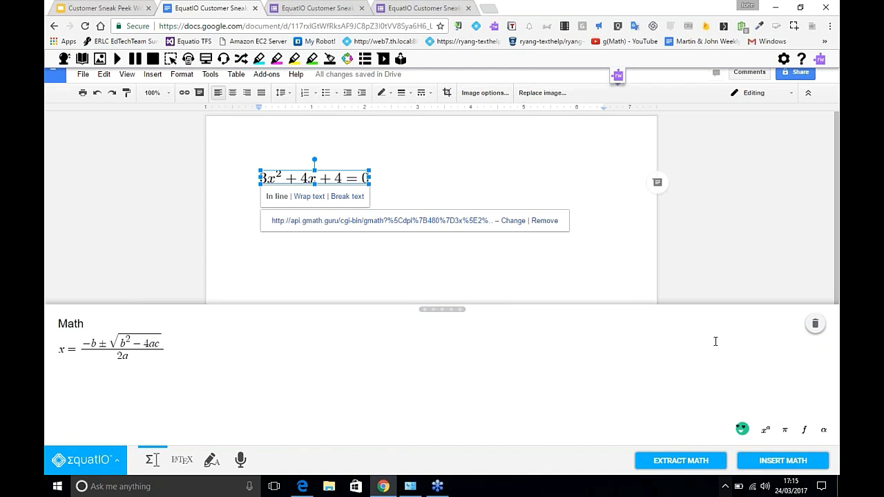
Step: Replace the quadratic formula with the predicted standard form of quadratic equation, looked up with "std"
left_click(815, 323)
left_click(471, 350)
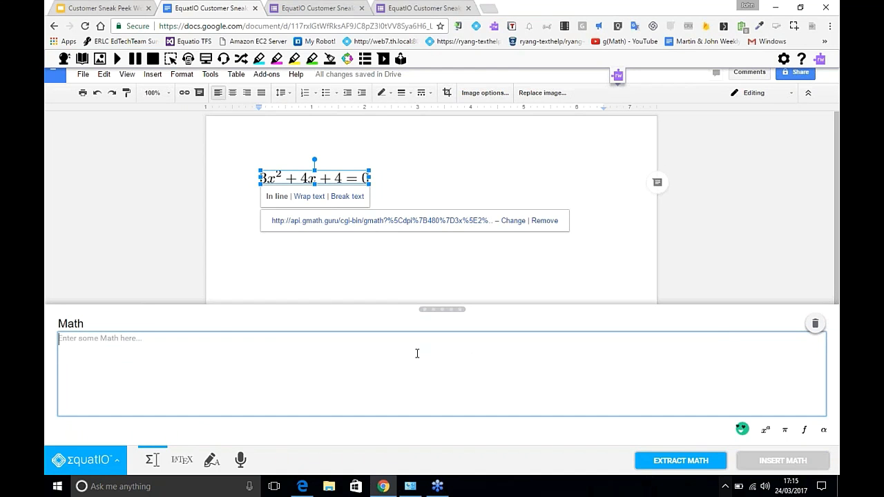
type("std")
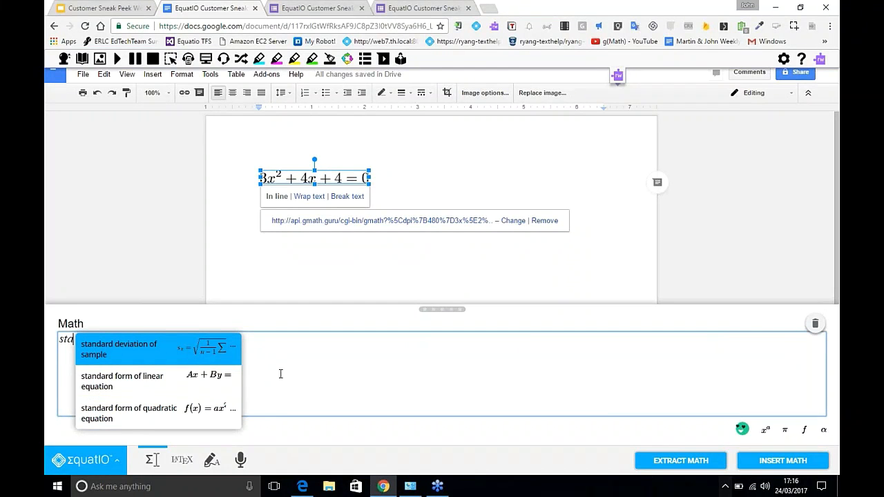
left_click(209, 408)
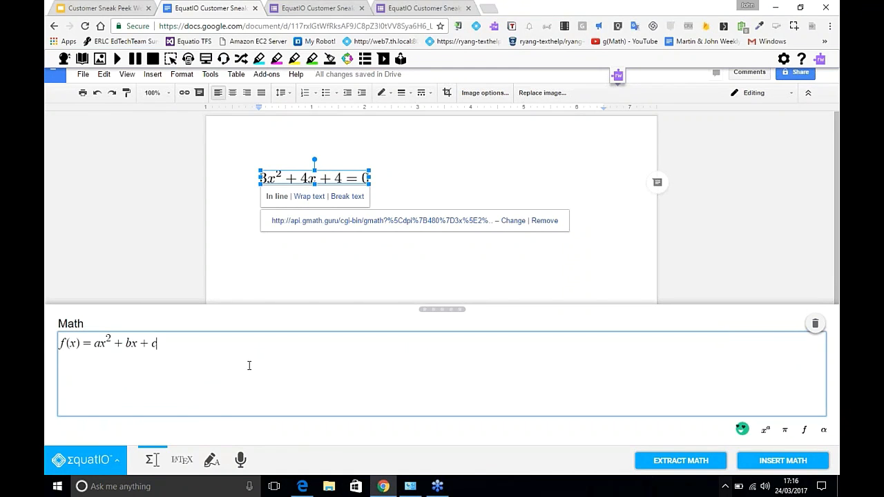
Step: Replace the editor's content with the predicted Aluminium triacetate formula, looked up with "alu", and clear the editor
left_click(814, 325)
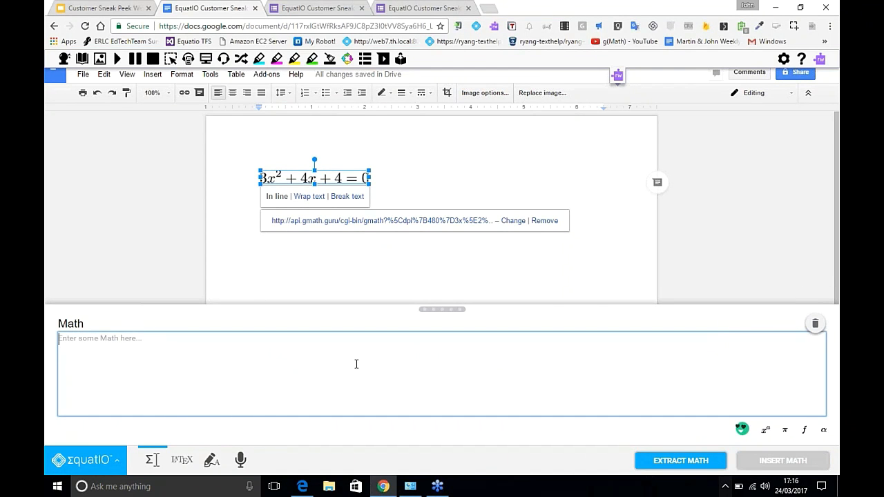
type("alu")
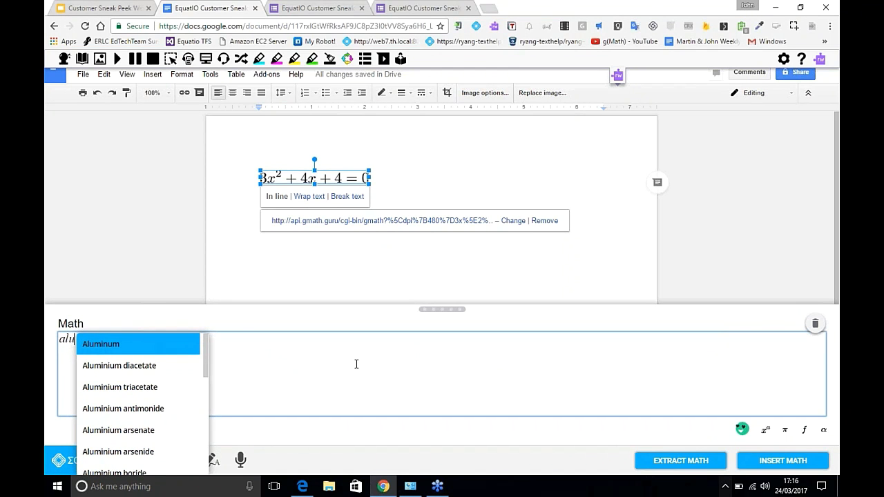
left_click(176, 387)
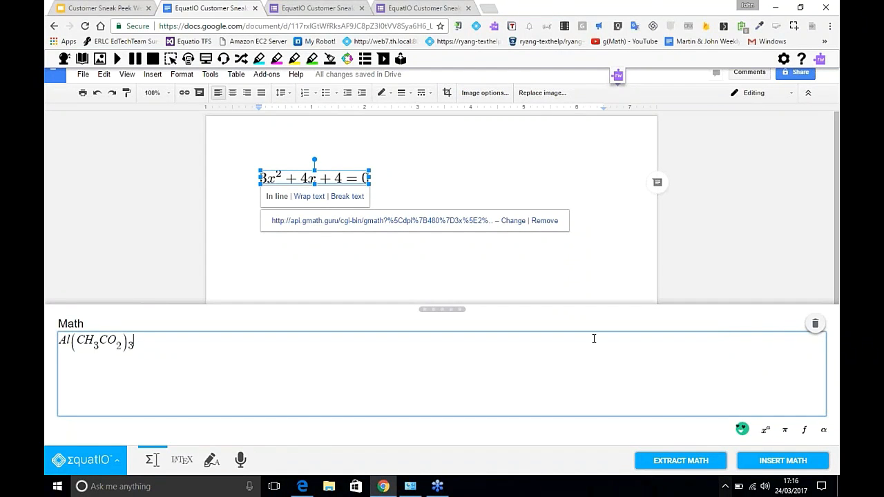
left_click(815, 323)
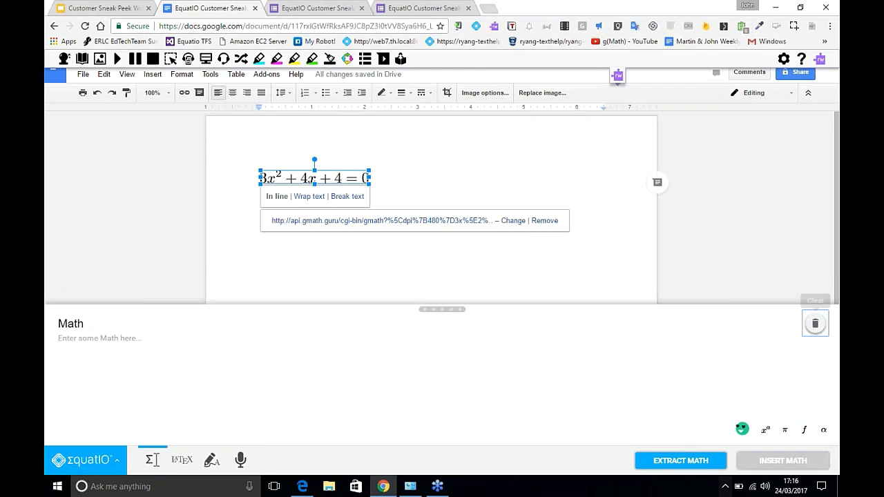
left_click(246, 336)
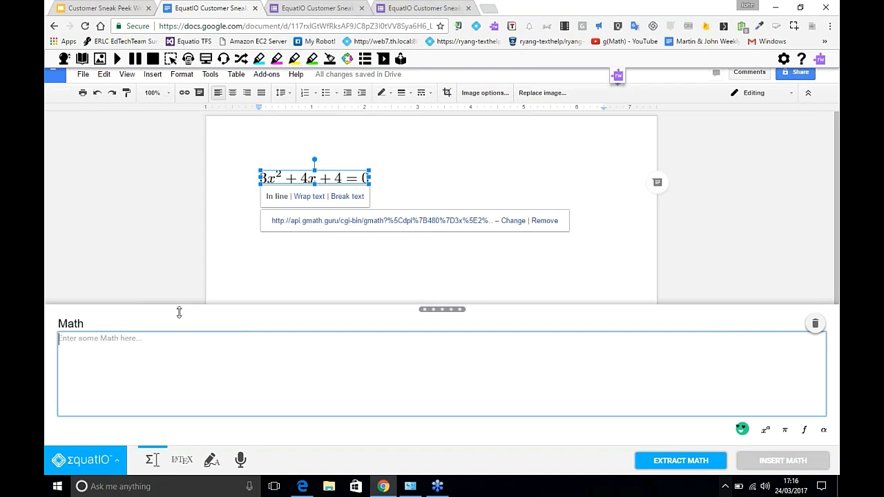
Step: Insert a native Google Docs equation over the selected equation and try to add the combined superscript and subscript template
left_click(153, 75)
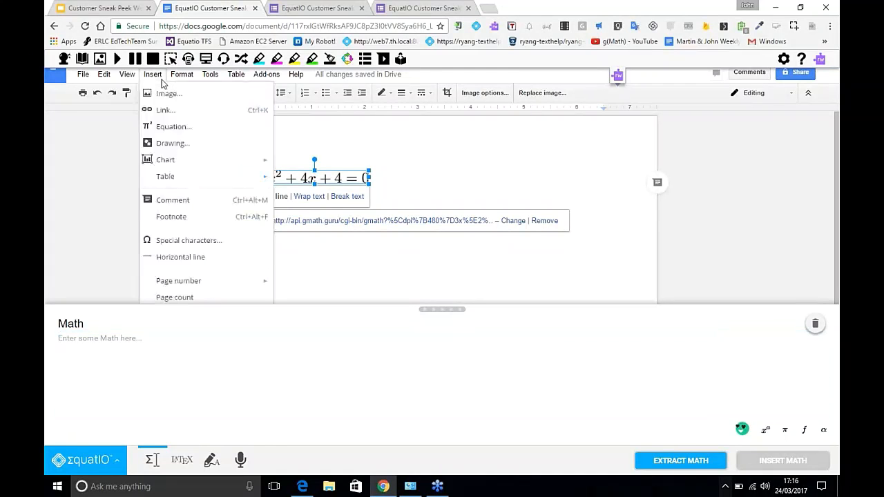
left_click(153, 127)
left_click(199, 113)
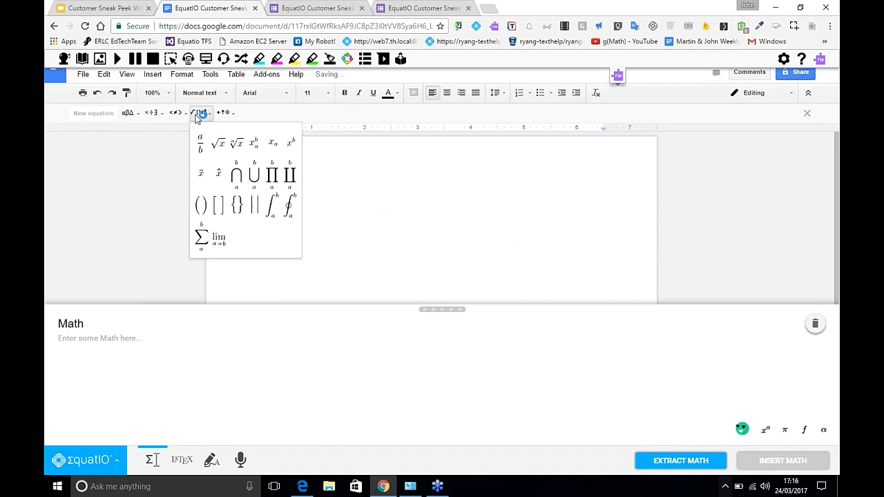
left_click(251, 136)
left_click(276, 191)
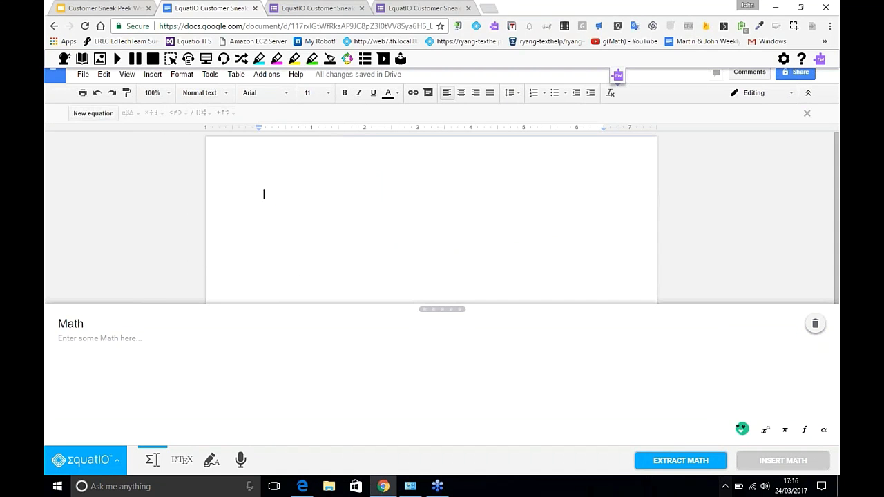
Step: Delete the native equation from the document, and enter the square root of 4 in the EquatIO editor using "sq" before clearing it
key("BackSpace")
left_click(112, 338)
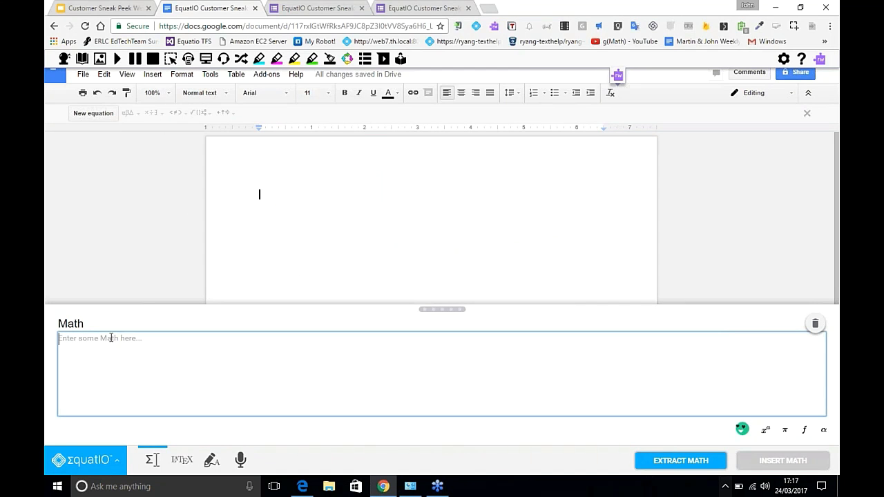
type("sq")
left_click(125, 365)
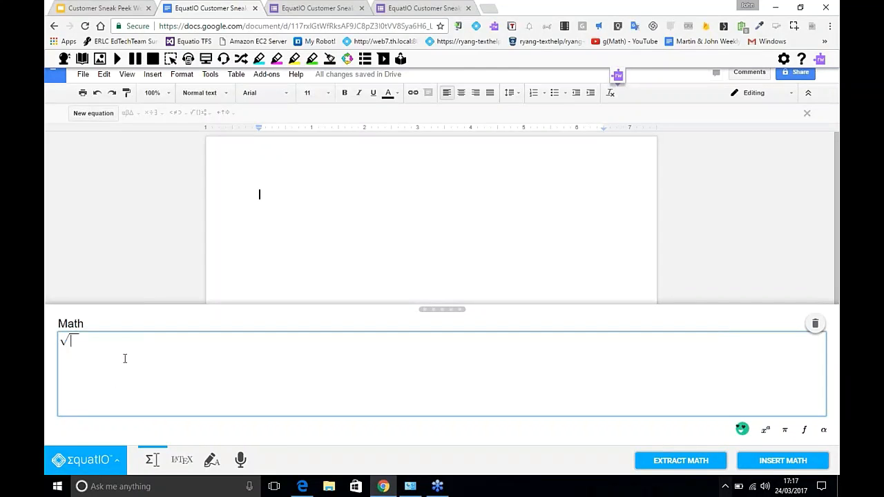
type("4")
left_click(814, 324)
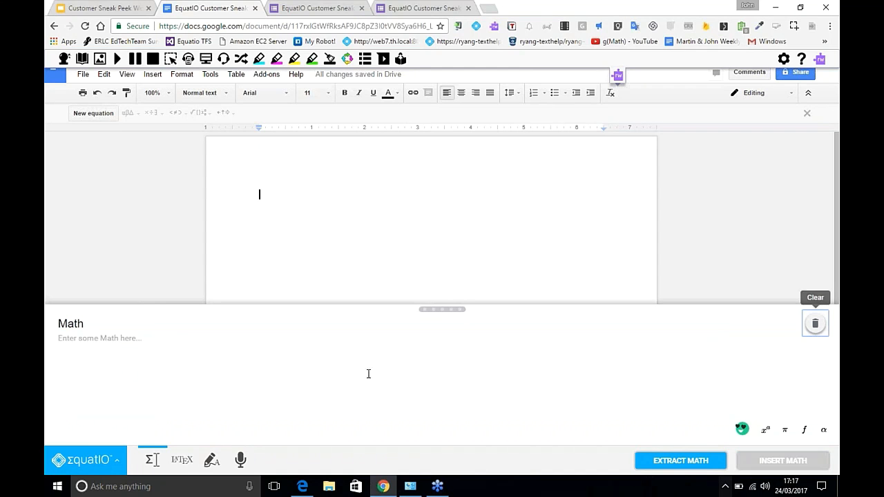
Step: Switch to LaTeX input, enter the fraction 2.5/14 in the Math field to generate its LaTeX code, and clear the editor
left_click(146, 348)
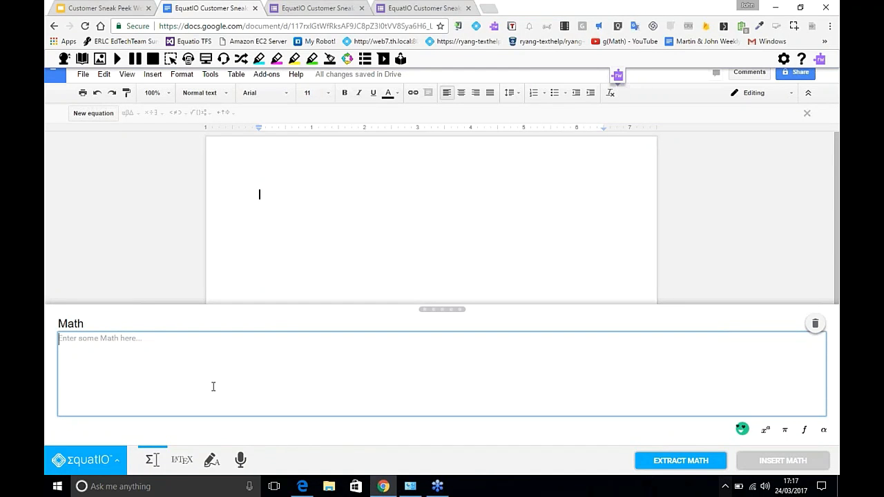
left_click(184, 459)
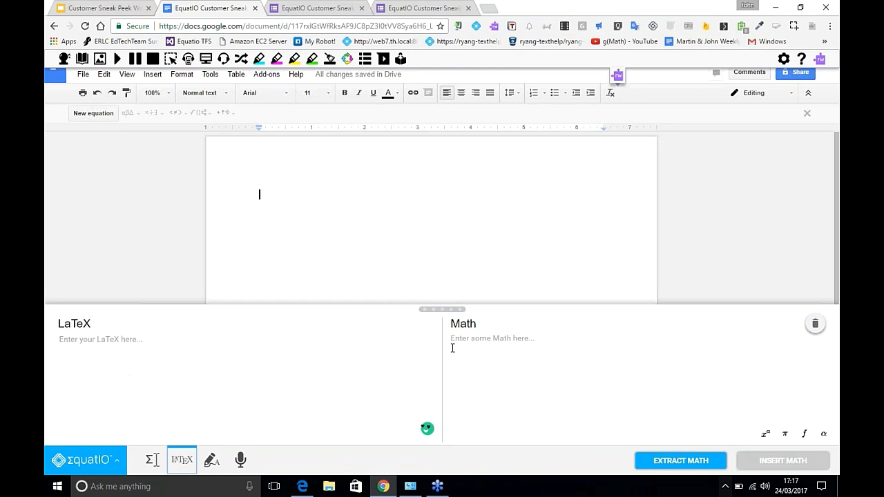
left_click(481, 343)
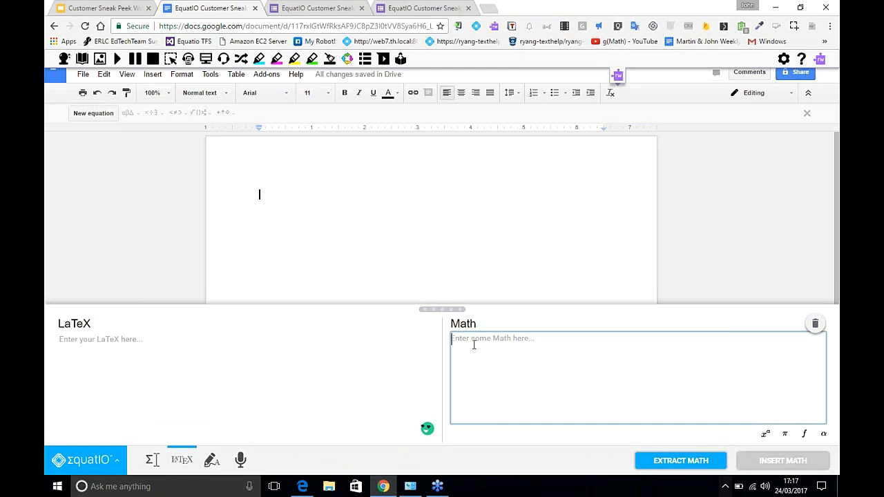
type("2.5")
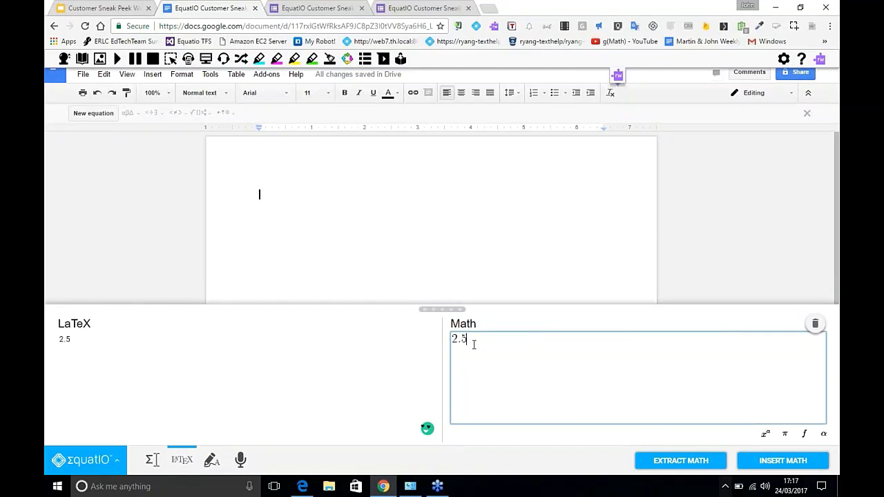
type("/14")
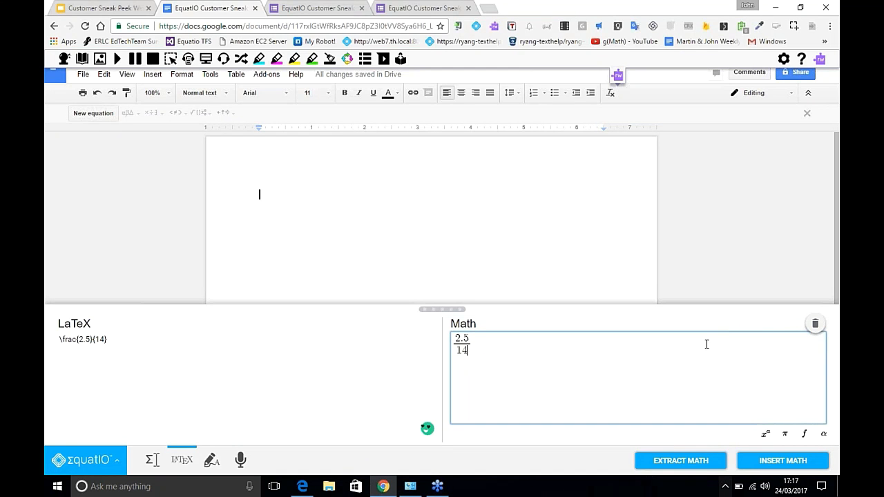
left_click(816, 324)
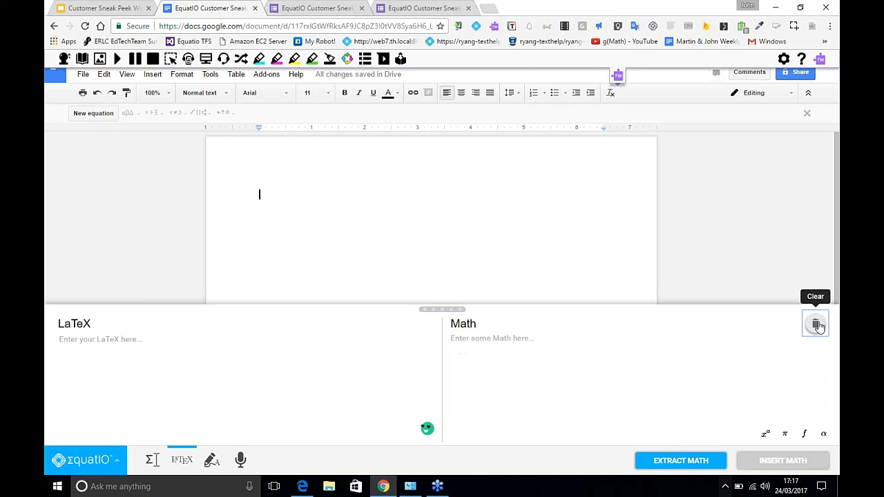
Step: Switch to handwriting input and enlarge the editor panel to get a taller writing area
left_click(212, 458)
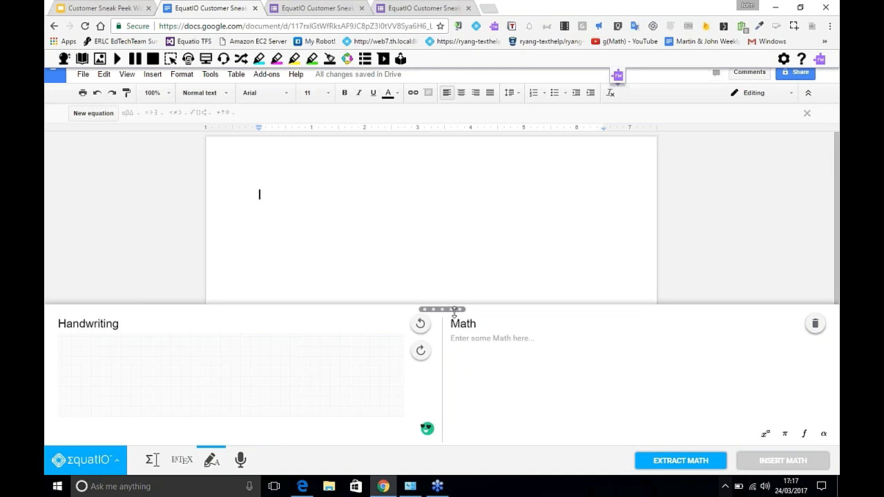
left_click_drag(454, 311, 833, 219)
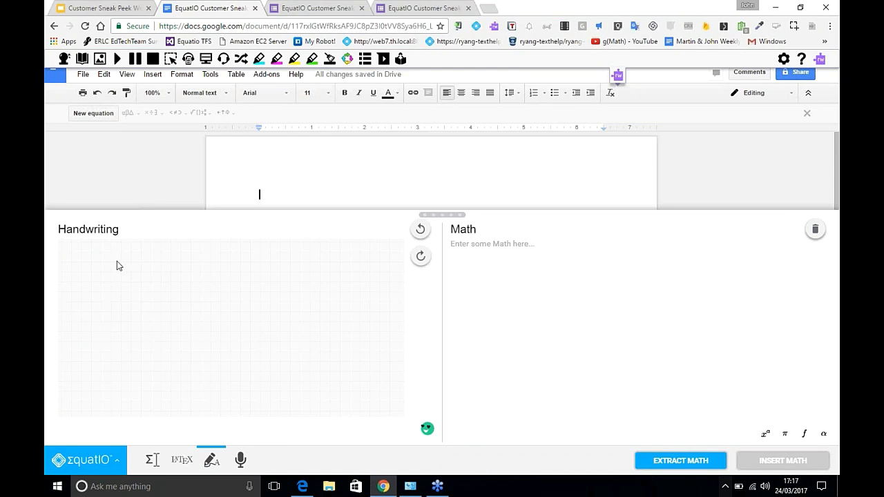
Step: Try to handwrite an expression beginning with 3x and a plus sign, and undo all of its strokes
mouse_move(140, 257)
left_mouse_down()
mouse_move(111, 284)
mouse_move(160, 293)
mouse_move(136, 287)
left_mouse_up()
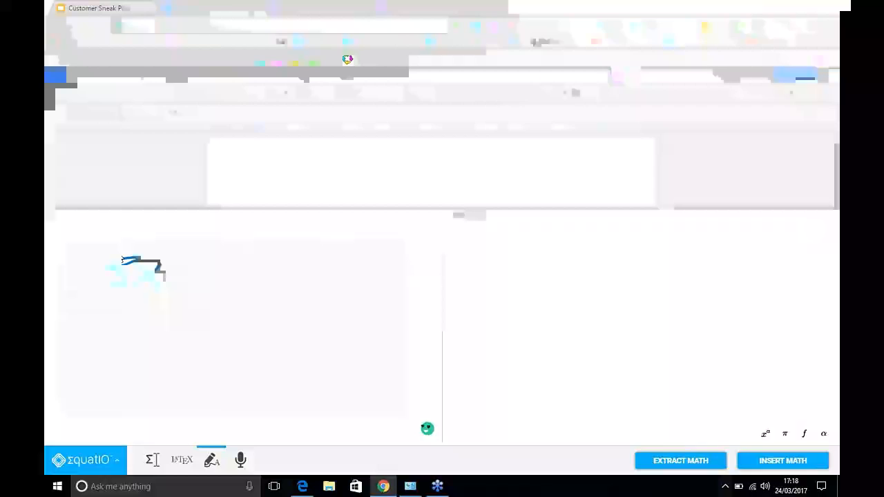
left_click_drag(123, 260, 111, 266)
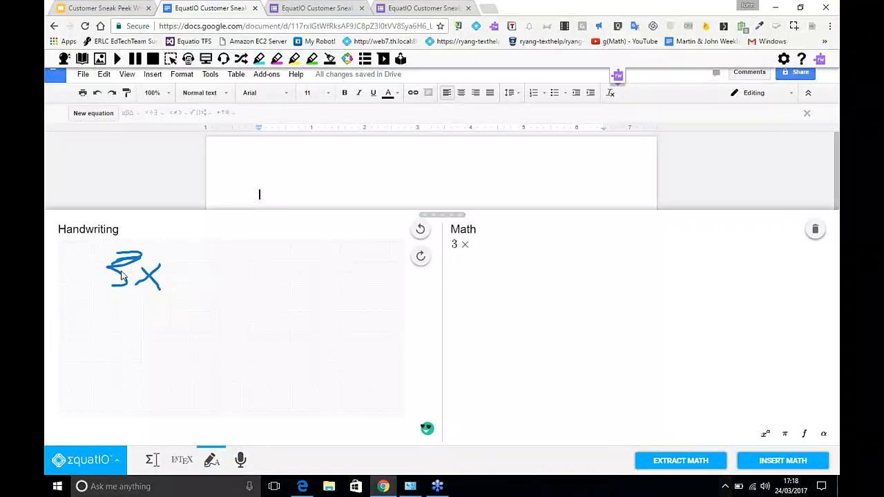
mouse_move(203, 264)
left_mouse_down()
mouse_move(195, 280)
mouse_move(206, 270)
mouse_move(261, 275)
left_mouse_up()
left_click(420, 228)
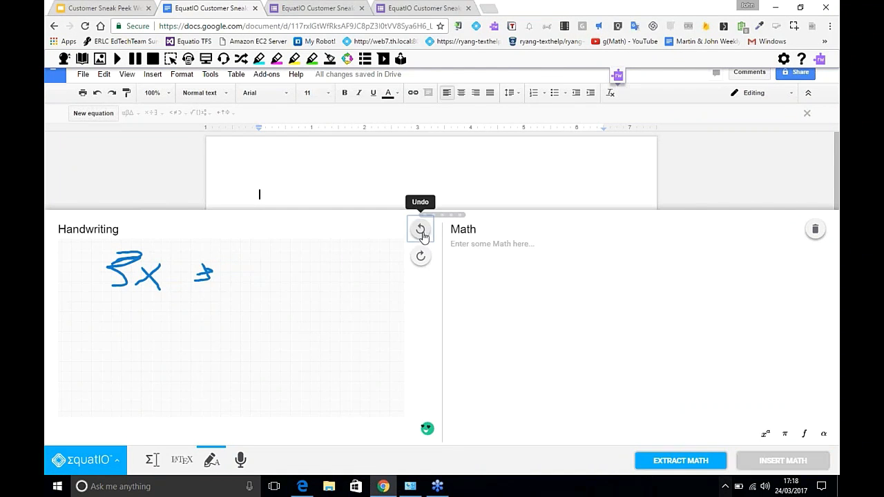
left_click(420, 228)
left_click(420, 229)
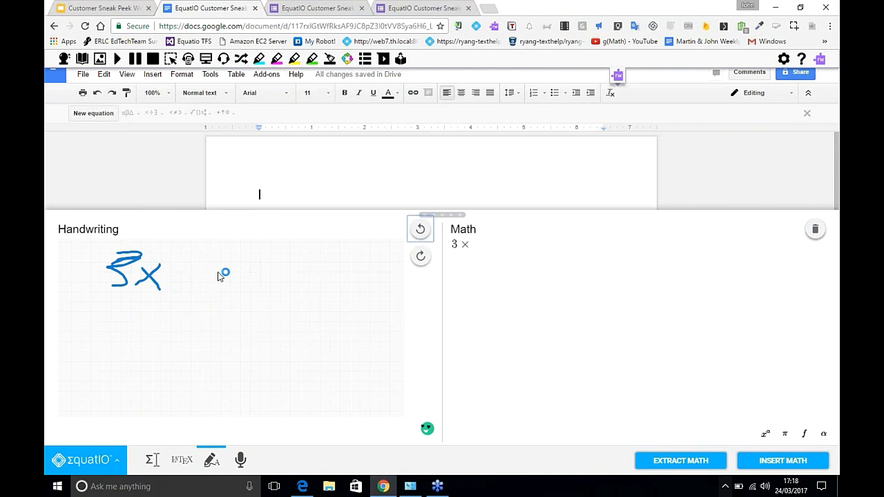
mouse_move(209, 264)
left_mouse_down()
mouse_move(211, 289)
mouse_move(223, 274)
left_mouse_up()
left_click(420, 229)
left_click(420, 228)
left_click(420, 229)
left_click(420, 229)
left_click(421, 235)
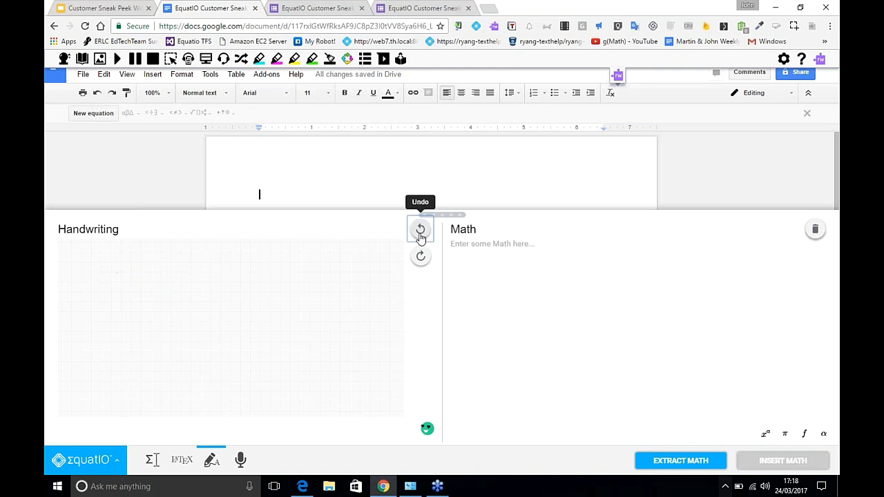
Step: Handwrite the fraction 4x + 12 over the square root of 3, undoing and redrawing misread strokes
mouse_move(140, 266)
left_mouse_down()
mouse_move(135, 276)
mouse_move(147, 276)
mouse_move(146, 294)
mouse_move(164, 281)
mouse_move(171, 283)
mouse_move(148, 284)
mouse_move(246, 280)
left_mouse_up()
left_click(420, 228)
left_click(420, 228)
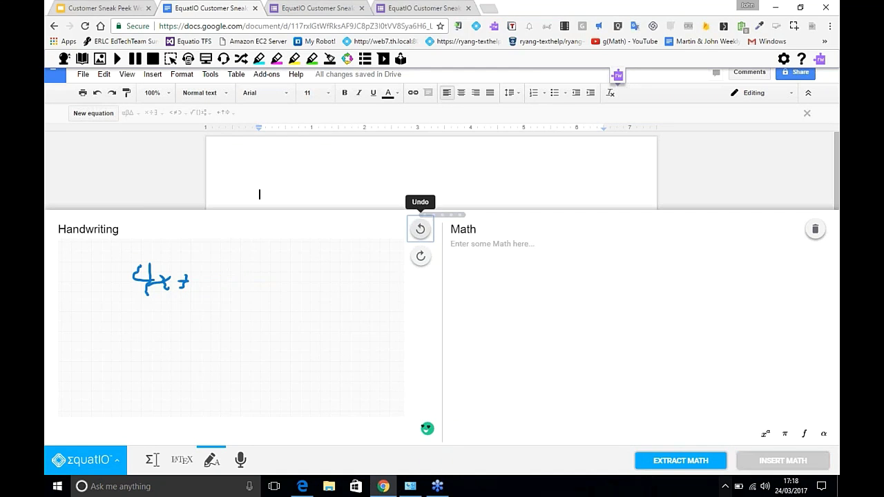
mouse_move(214, 266)
left_mouse_down()
mouse_move(216, 288)
mouse_move(245, 278)
left_mouse_up()
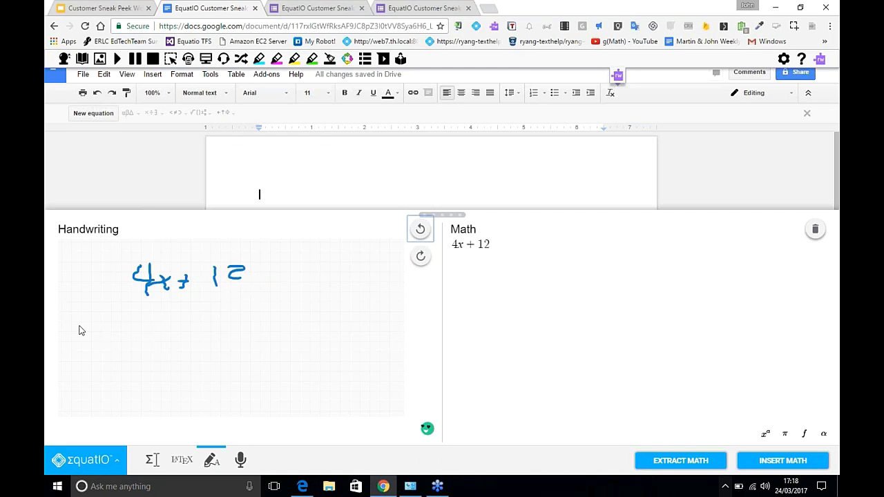
mouse_move(128, 314)
left_mouse_down()
mouse_move(118, 315)
mouse_move(254, 321)
left_mouse_up()
mouse_move(129, 365)
left_mouse_down()
mouse_move(140, 372)
mouse_move(149, 335)
mouse_move(230, 337)
left_mouse_up()
left_click_drag(176, 347, 183, 347)
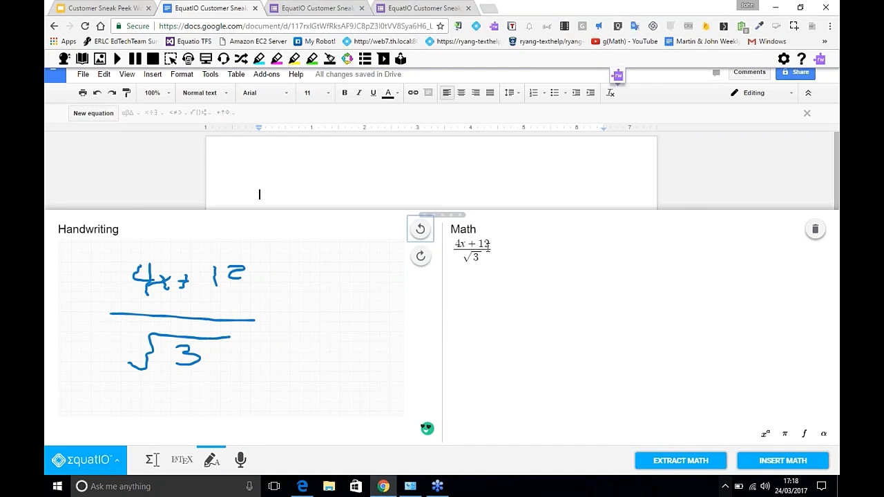
Step: Insert the recognised handwritten fraction into the document and reduce the height of the editor panel
left_click(497, 247)
left_click_drag(433, 211, 434, 323)
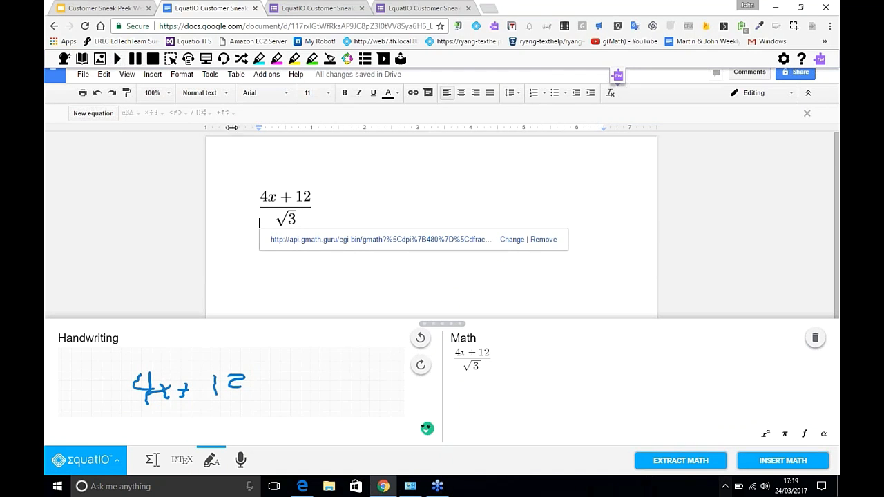
Step: Place the cursor before the inserted fraction in the document, have it read aloud and stop the playback
left_click(261, 208)
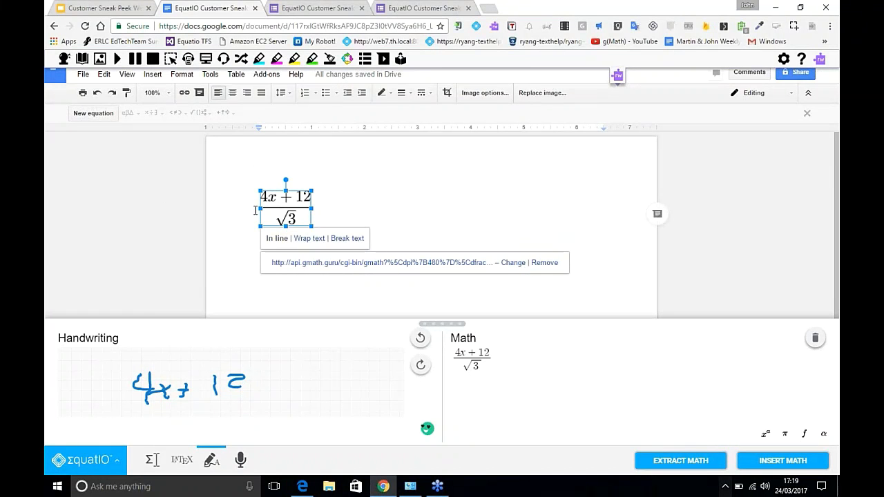
left_click(250, 210)
left_click(117, 59)
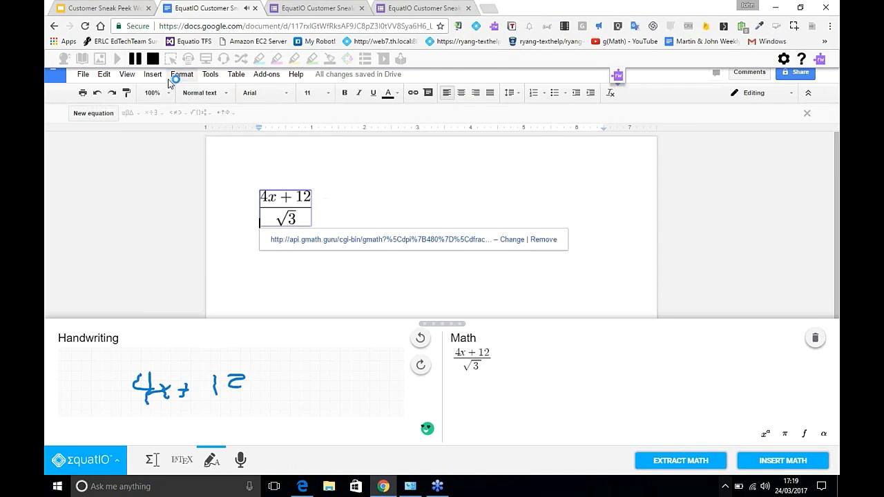
left_click(152, 59)
Step: Enlarge the editor panel and append "= 4/12" to the handwritten fraction in the Math field
left_click_drag(445, 324, 438, 232)
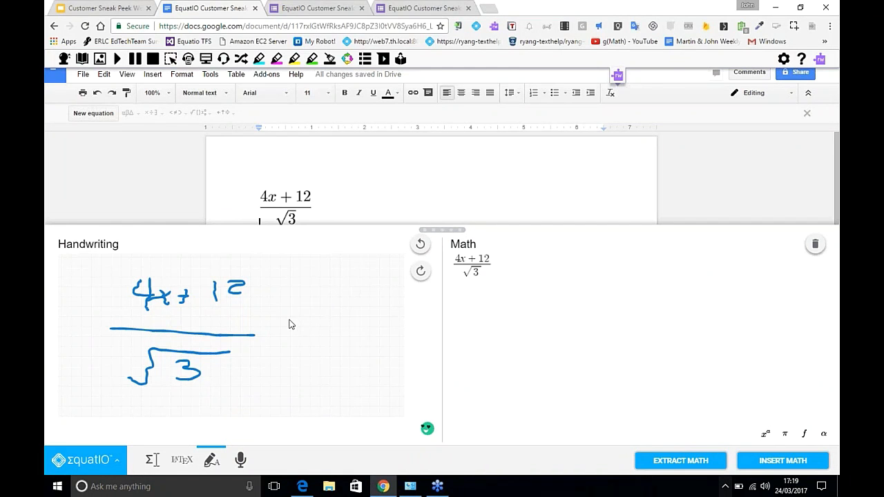
left_click(499, 263)
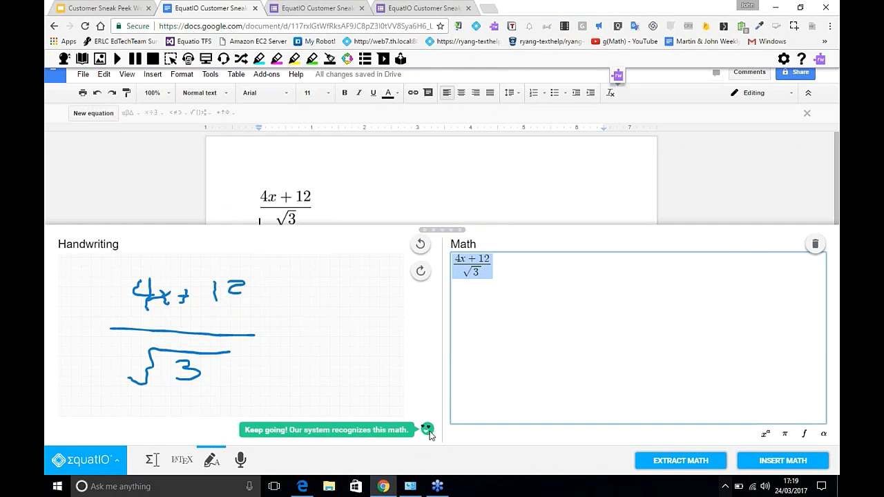
left_click(504, 262)
type("= ")
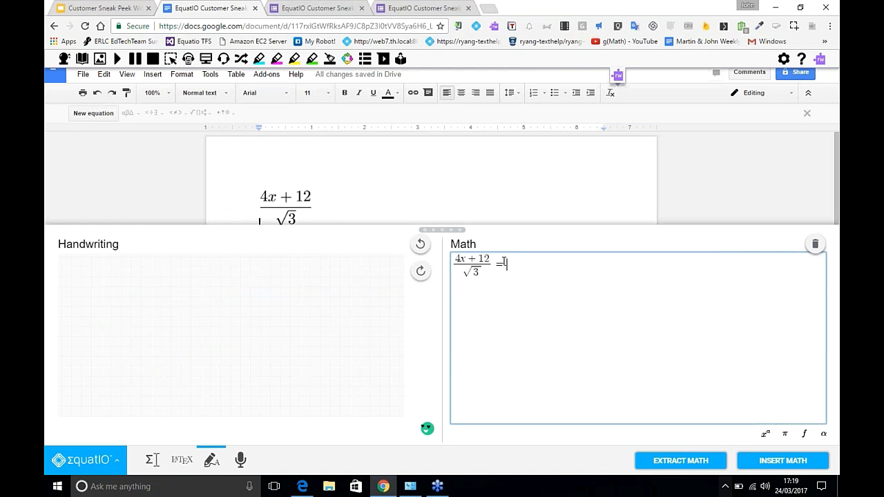
type("4/12")
Step: Add a handwritten 3 to the end of the equation, delete it, clear the editor and make the panel shorter
mouse_move(170, 288)
left_mouse_down()
mouse_move(195, 290)
mouse_move(163, 309)
left_mouse_up()
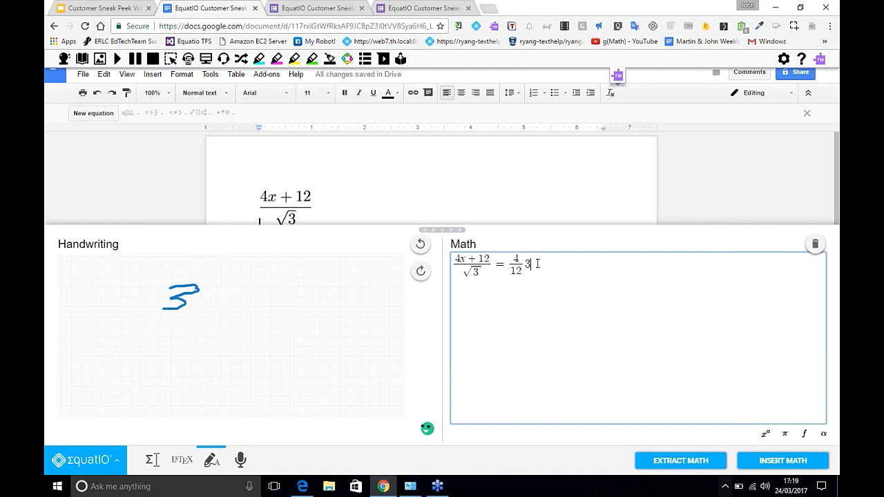
key("BackSpace")
left_click(815, 245)
left_click_drag(443, 230, 442, 285)
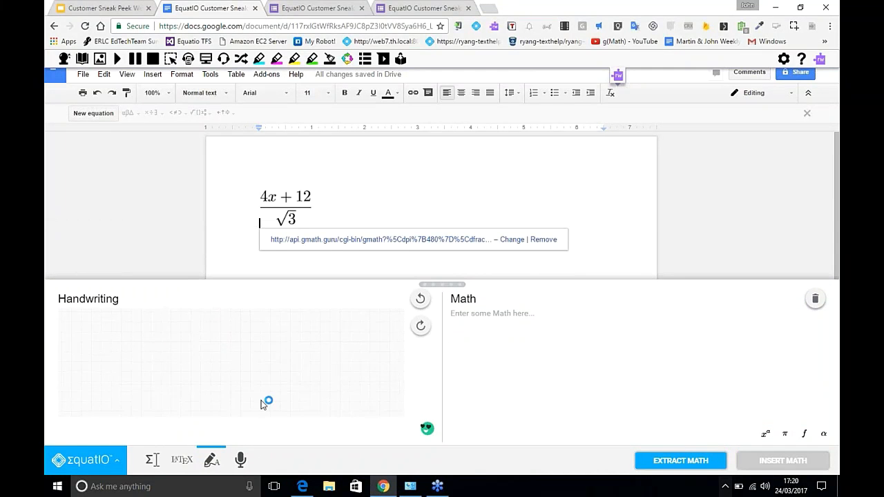
Step: Switch to speech input and record dictated math ending with "3x squared + 14 = 10"
left_click(240, 461)
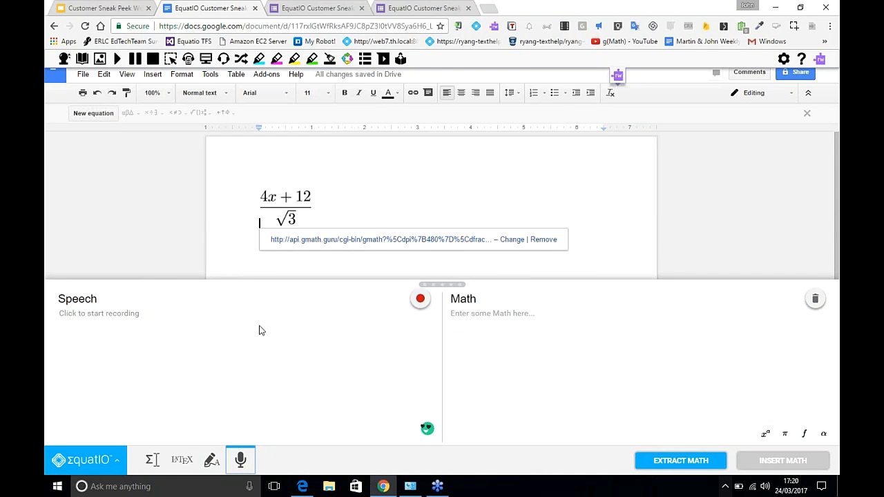
left_click(415, 301)
left_click(228, 83)
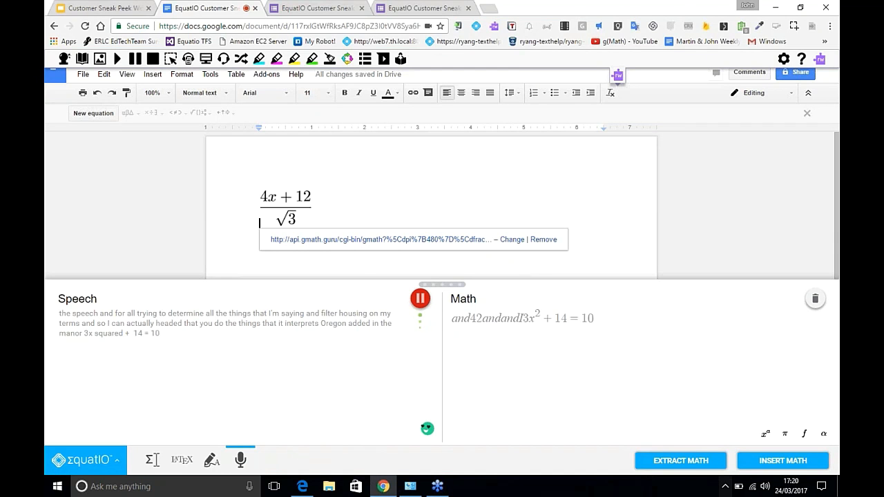
left_click(420, 298)
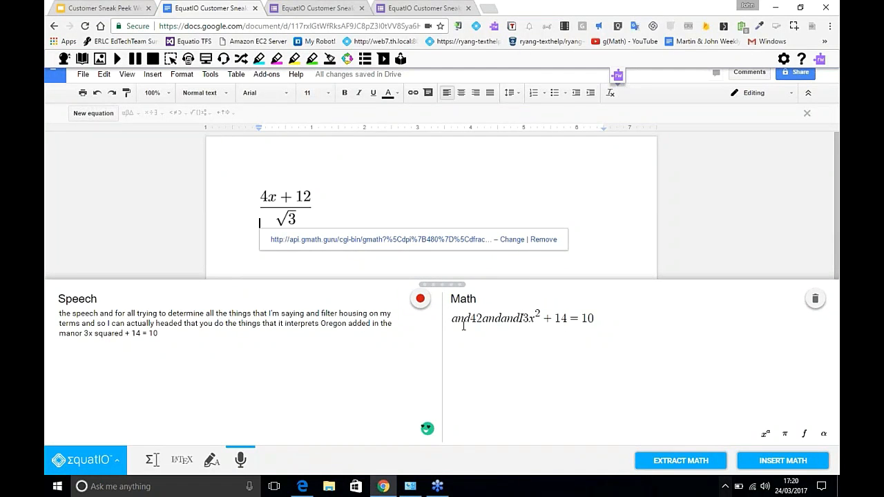
Step: Delete the stray dictated words before 3x² + 14 = 10 in the Math field
left_click_drag(522, 317, 450, 319)
key("BackSpace")
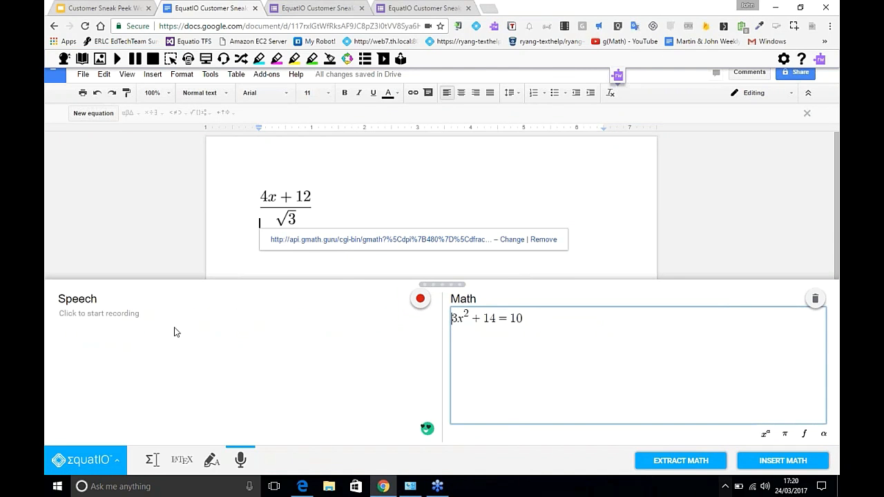
left_click(546, 322)
Step: Clear the editor, dictate the square root of 4 with speech input, and place the cursor in the recognised speech text
left_click(814, 299)
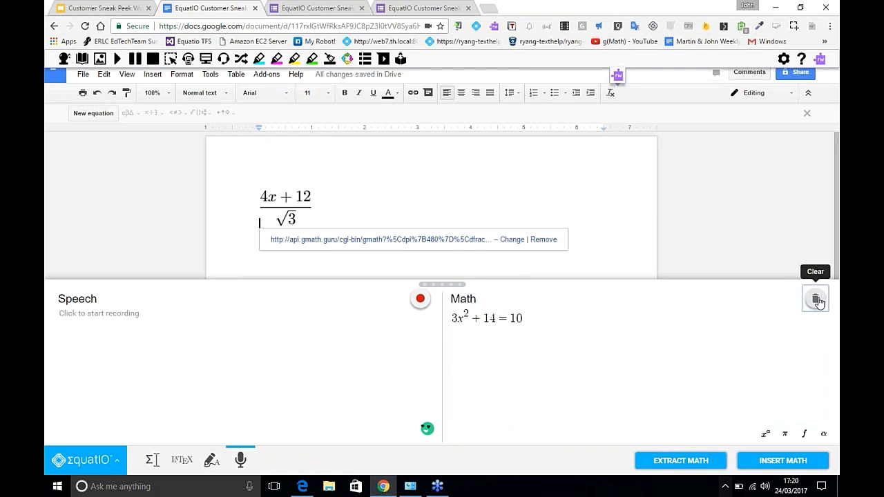
left_click(420, 301)
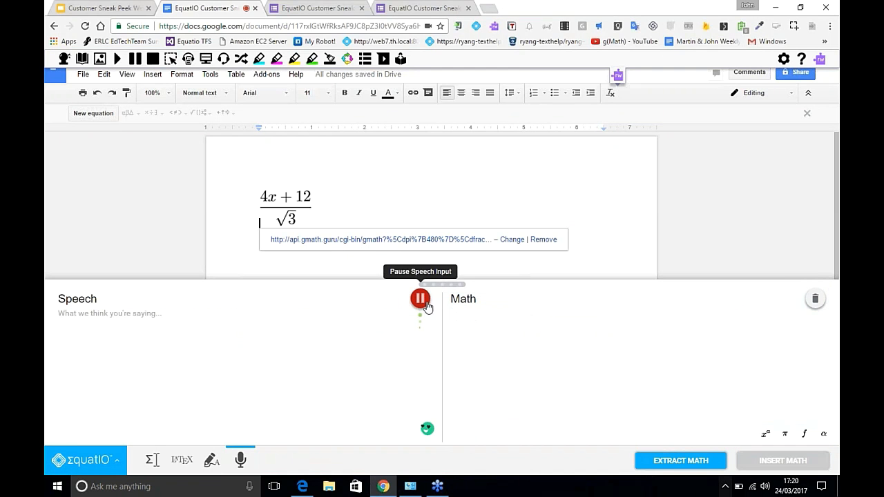
left_click(420, 301)
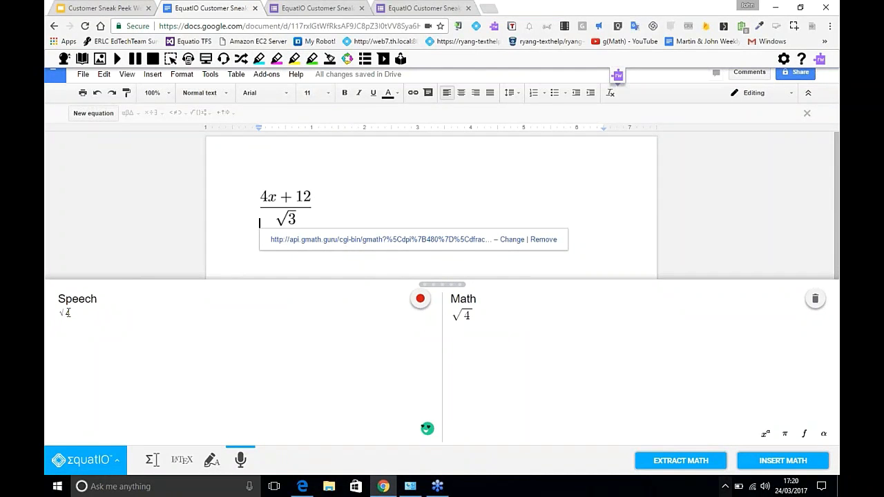
left_click(66, 314)
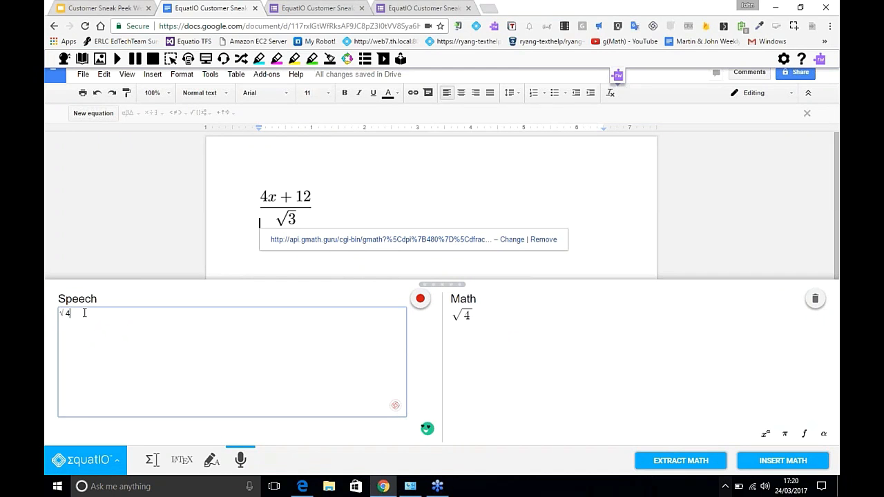
Step: Replace the 4 under the root in the recognised speech text with "six" and clear the editor
key("BackSpace")
type("six")
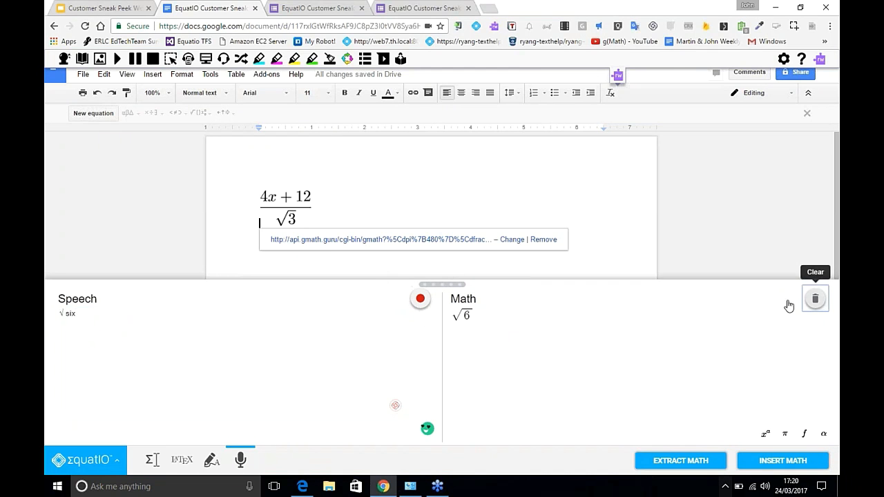
left_click(814, 298)
Step: Dictate a word problem with speech input and correct its text to "three cats plus 2 dogs how many legs are there"
left_click(420, 298)
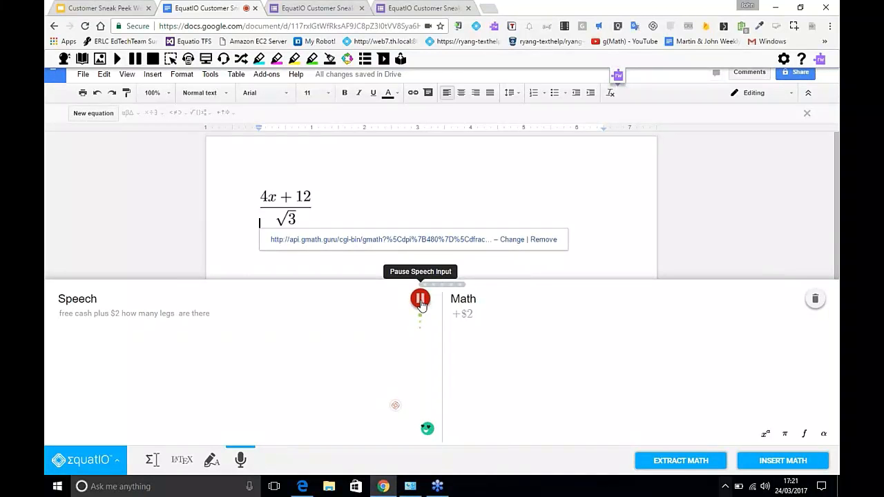
left_click(420, 300)
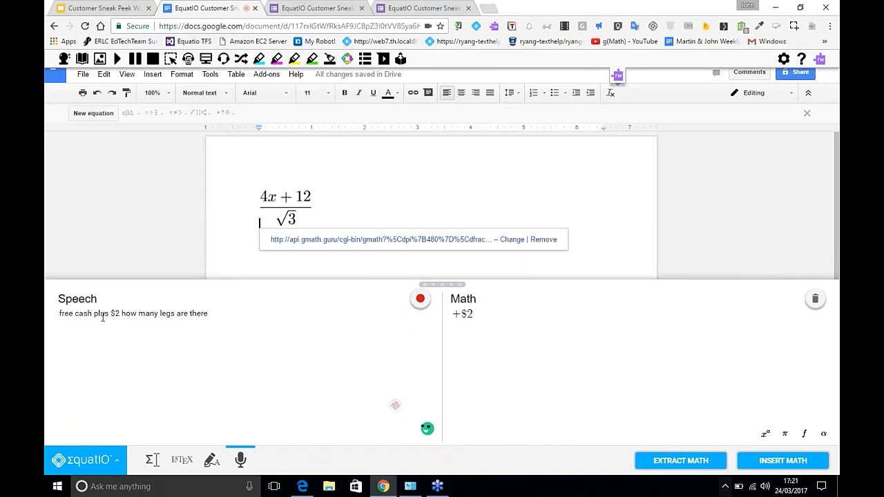
left_click_drag(91, 314, 59, 315)
type("three cats")
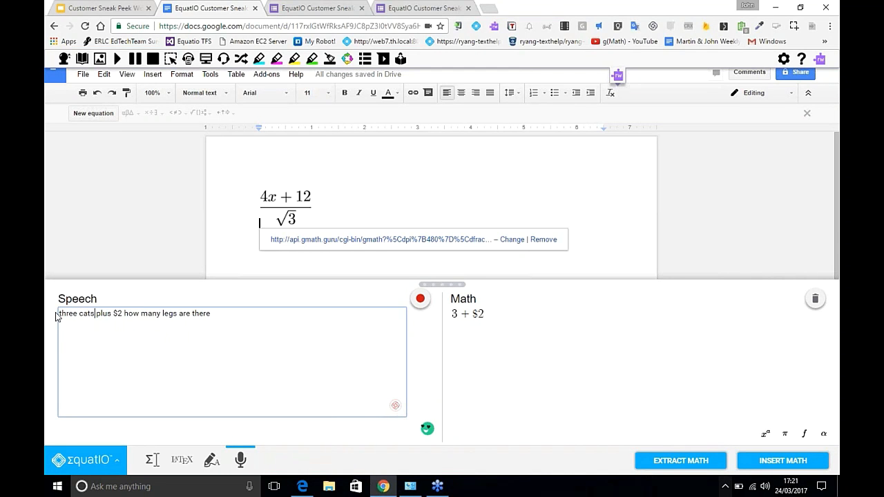
left_click(117, 315)
key("BackSpace")
type("dogs")
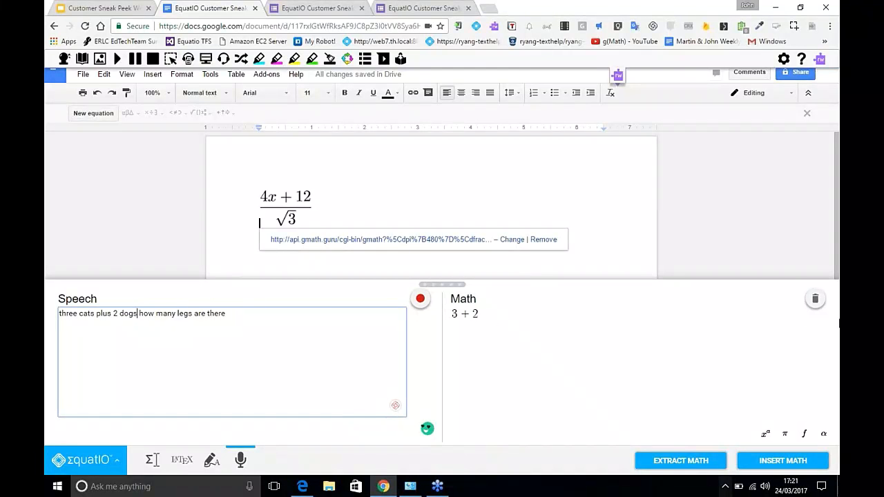
Step: Dictate the square root of 4 into the cleared editor and insert √4 into the document
left_click(815, 300)
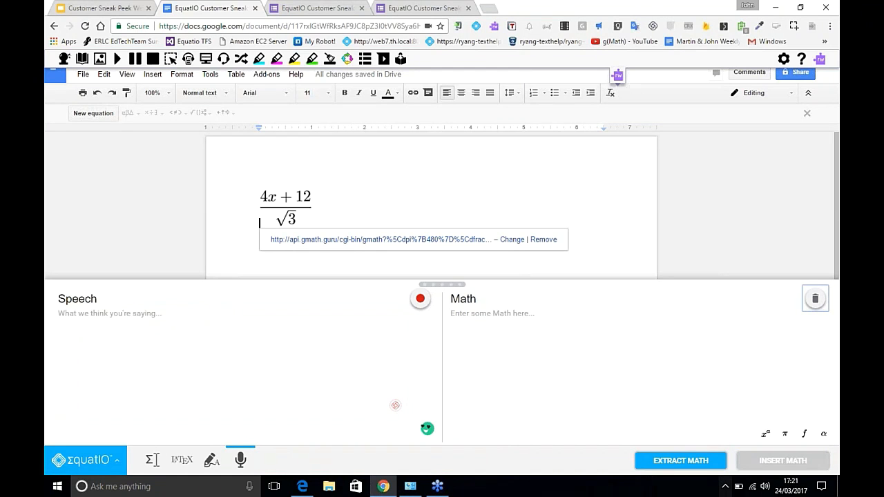
left_click(422, 304)
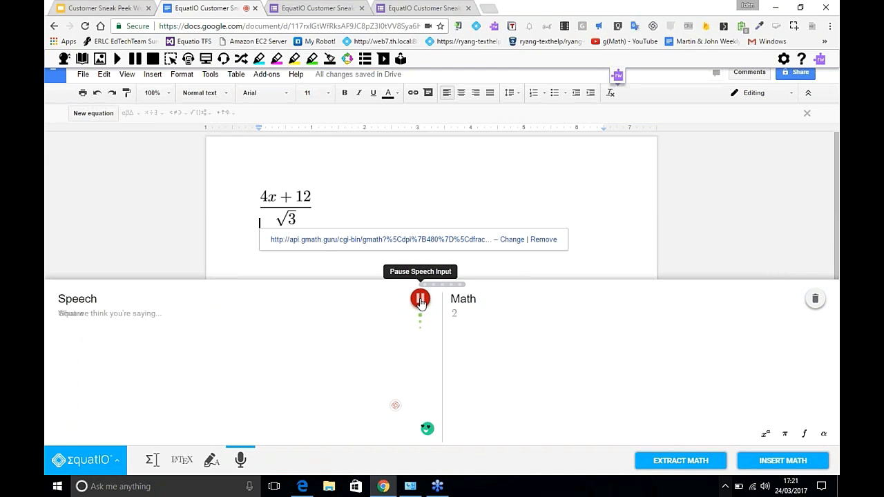
left_click(421, 302)
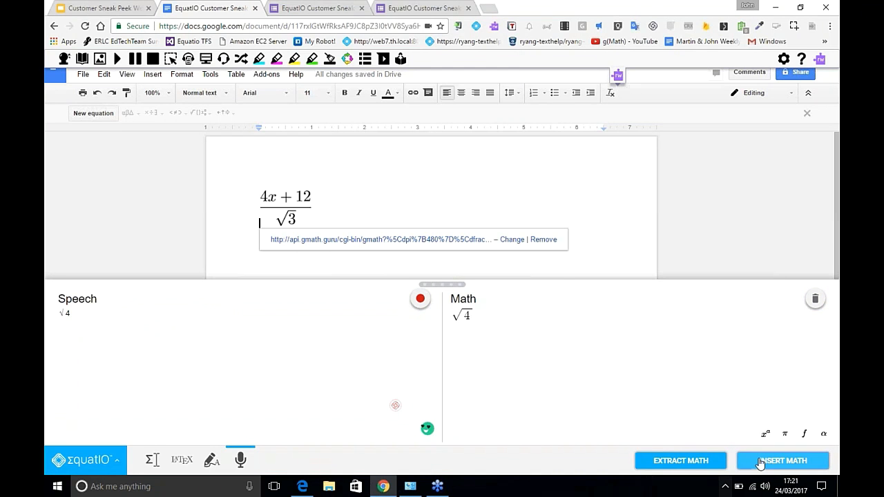
left_click(759, 460)
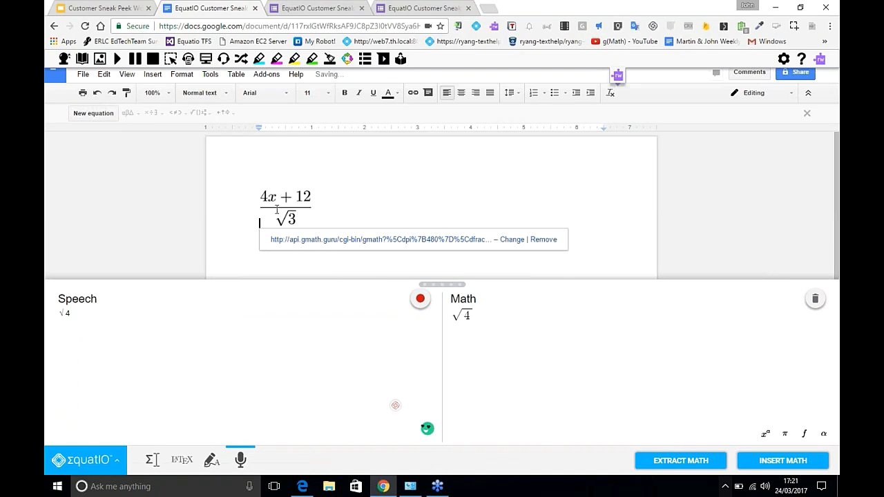
Step: Delete the (4x + 12)/√3 fraction after √4 in the document
left_click(329, 207)
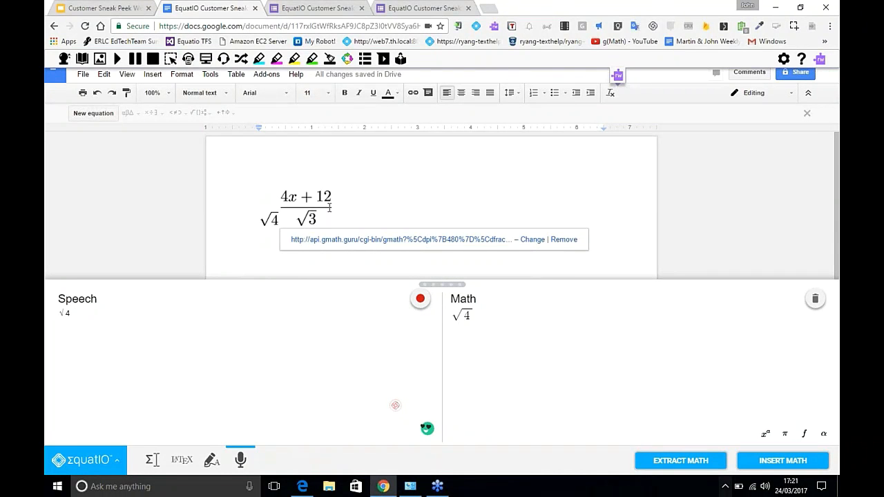
key("BackSpace")
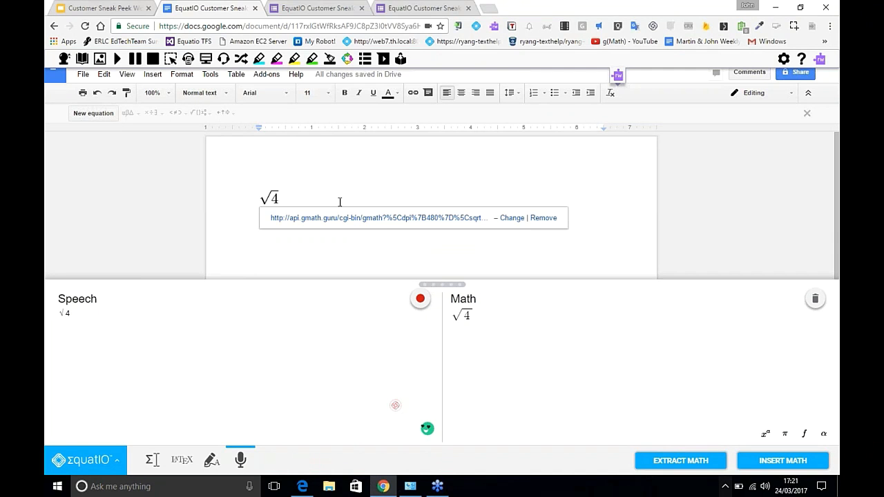
left_click(297, 199)
Step: Switch to the EquatIO Customer Sneak Peek form, reload it and retitle the untitled question "Solve for x" as a short answer question
left_click(310, 11)
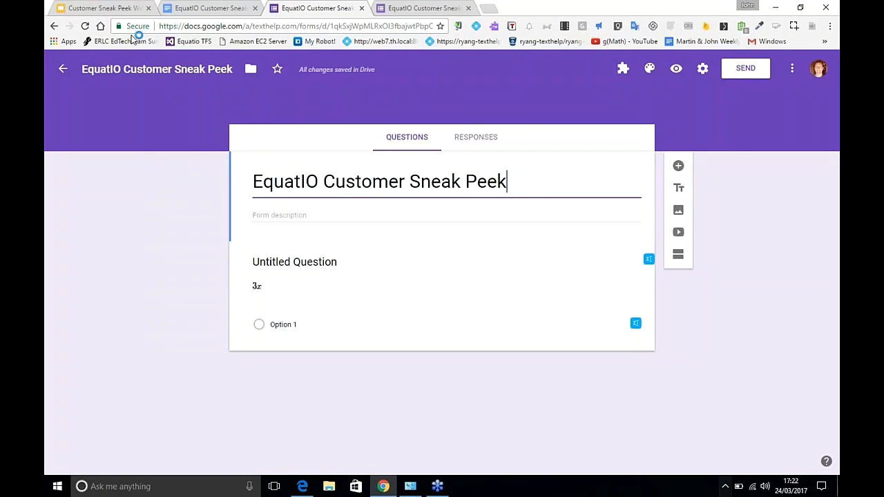
left_click(85, 27)
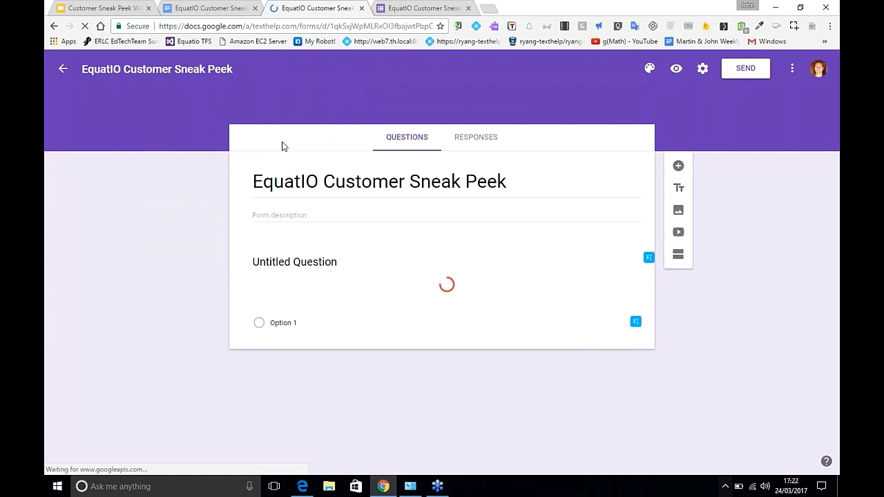
left_click(358, 262)
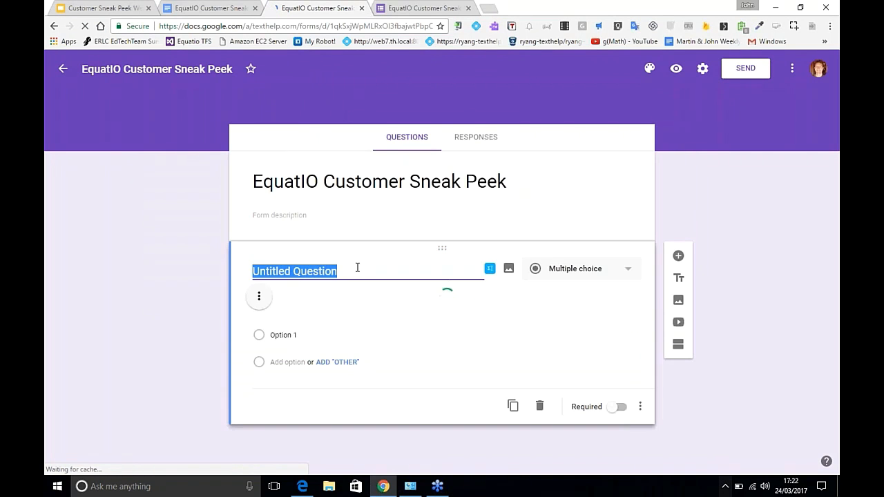
type("Solv")
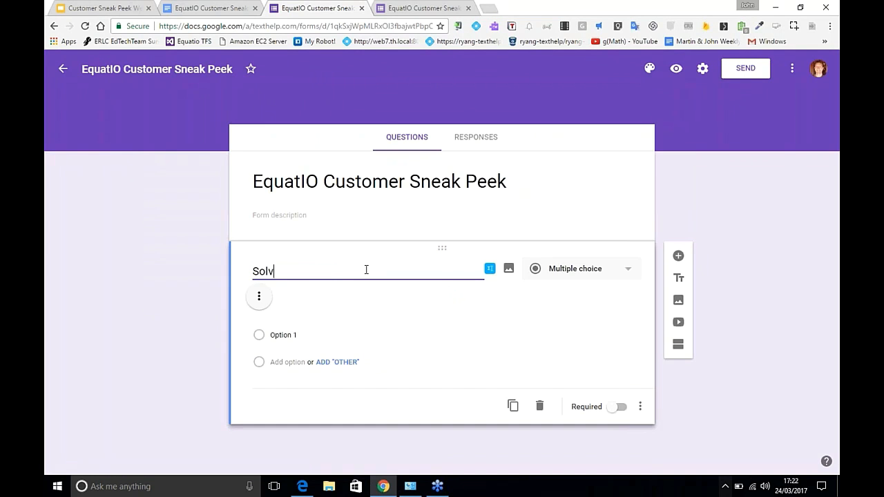
type("for x")
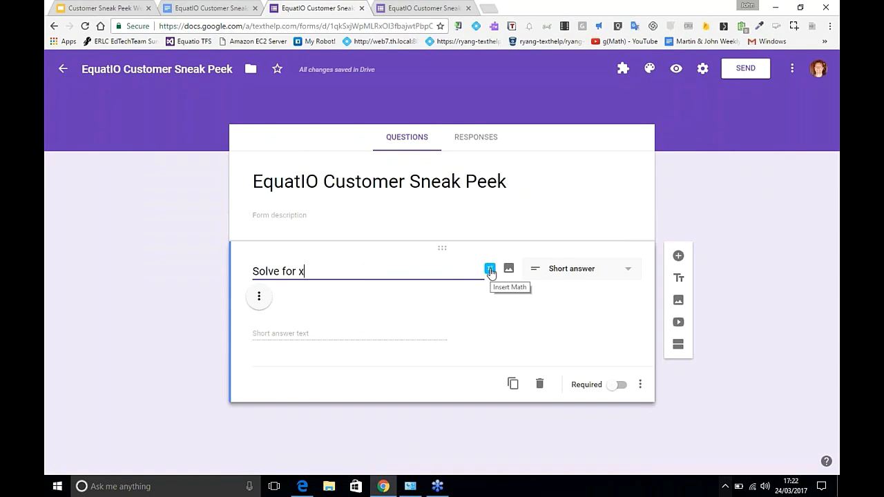
Step: Open the Equation Editor for the "Solve for x" question and make its panel taller
left_click(490, 269)
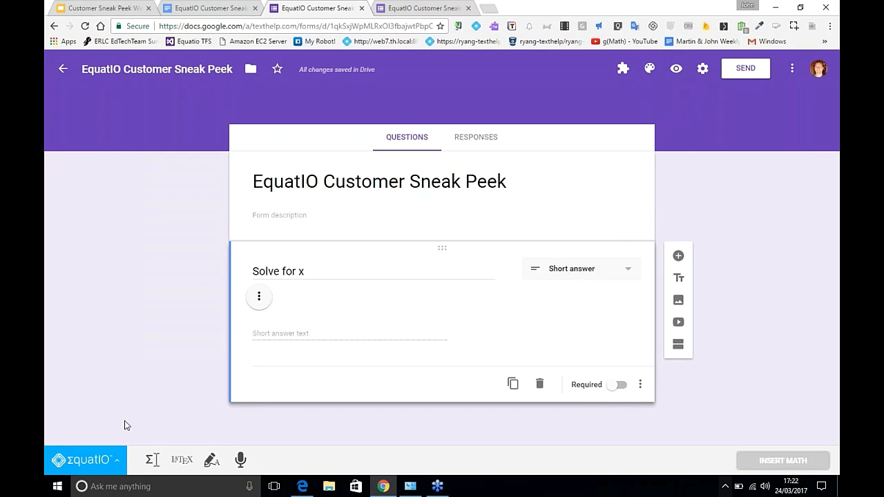
left_click(154, 459)
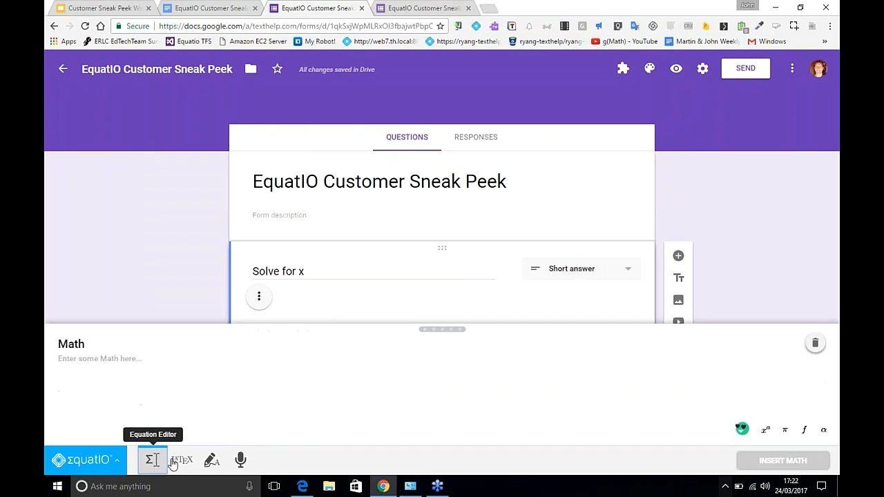
left_click_drag(441, 327, 443, 303)
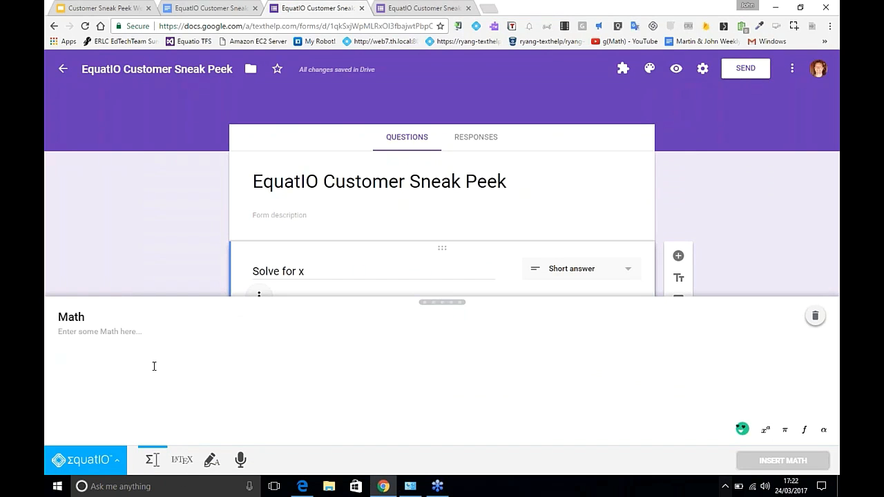
Step: Enter x² + 4x + 4 = 0 in the Math field and insert it into the "Solve for x" question
left_click(127, 339)
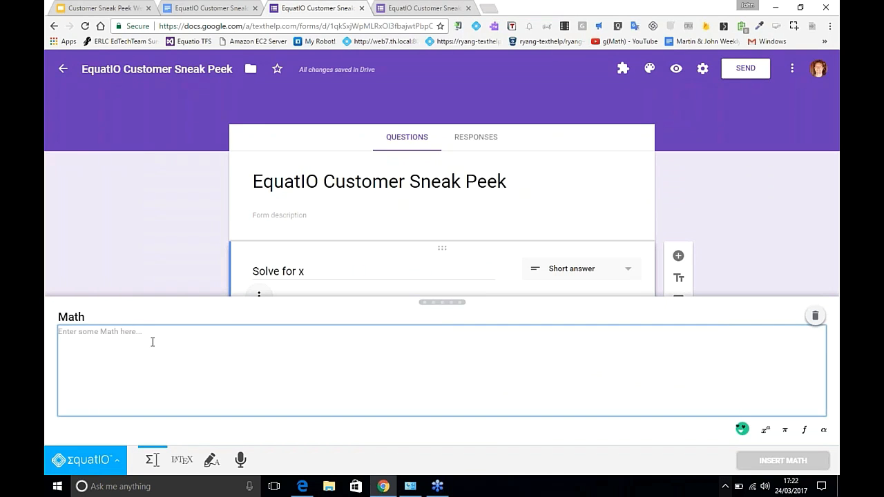
type("xsq")
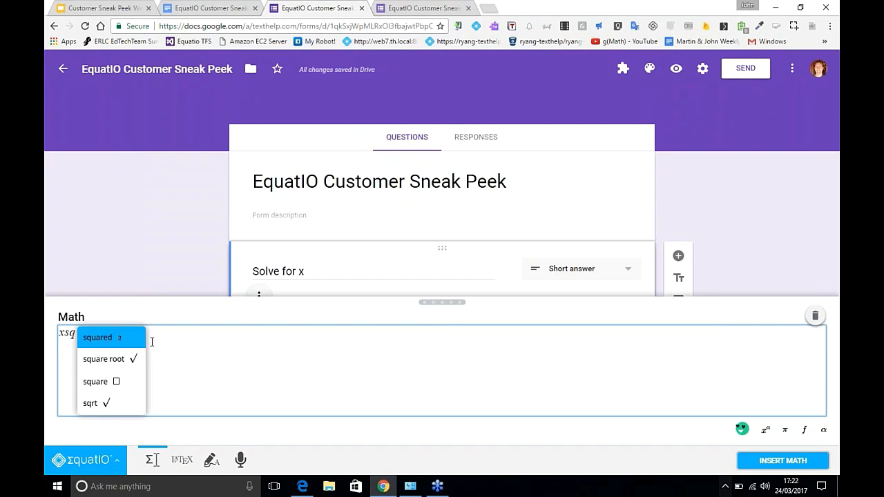
key("Return")
type("p")
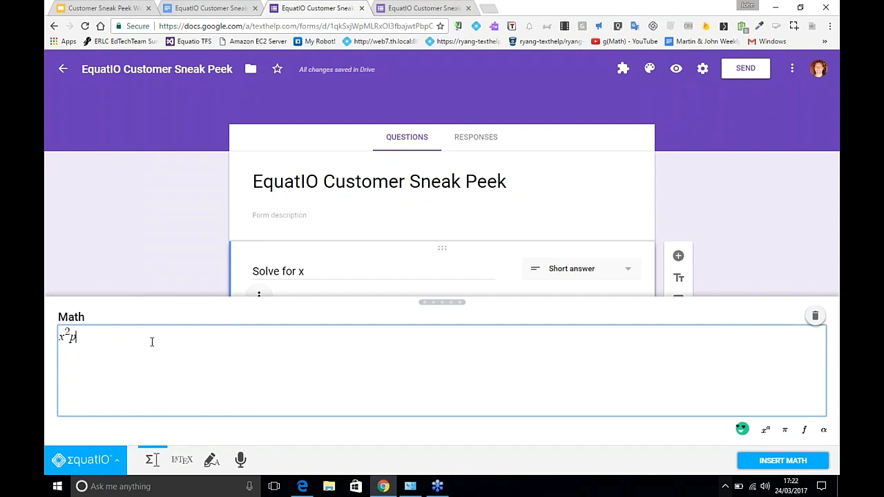
type("l")
key("Return")
type("4xpl")
key("Return")
type("4eq")
key("Return")
left_click(754, 461)
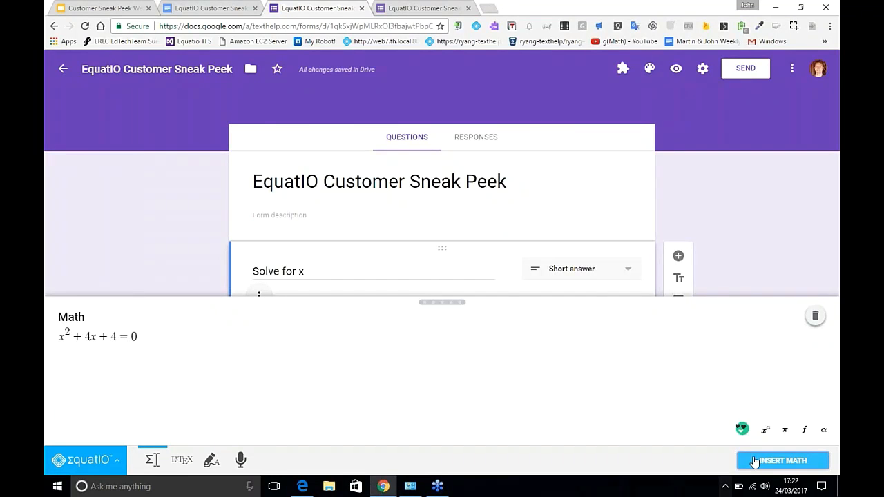
left_click(755, 461)
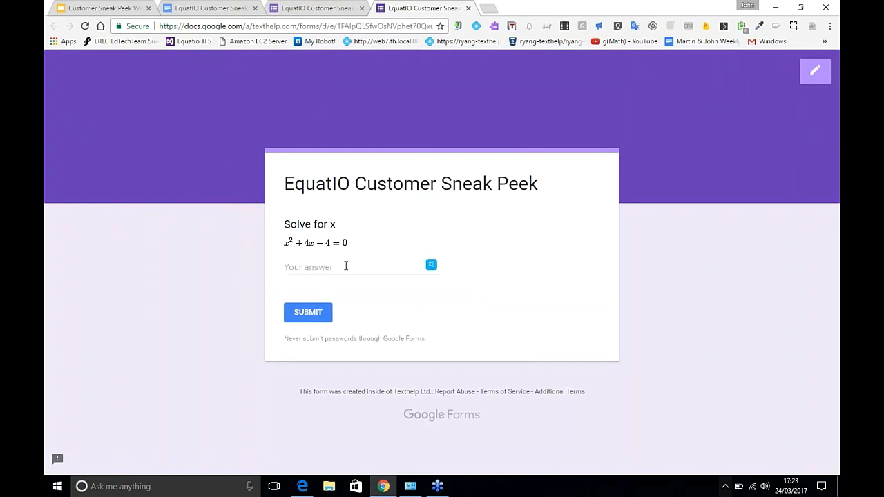
Step: Open Handwriting Recognition for the answer field in the live form and enlarge the panel to reveal a tall writing area
left_click(431, 267)
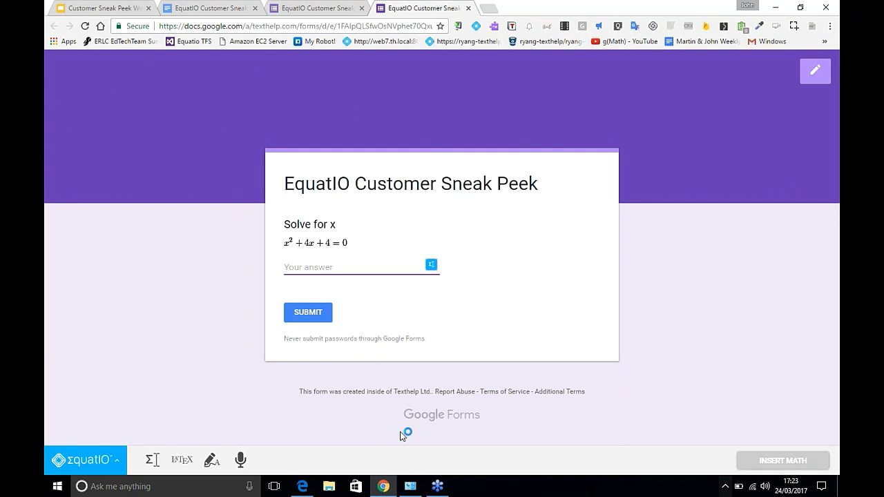
left_click(238, 461)
left_click(211, 460)
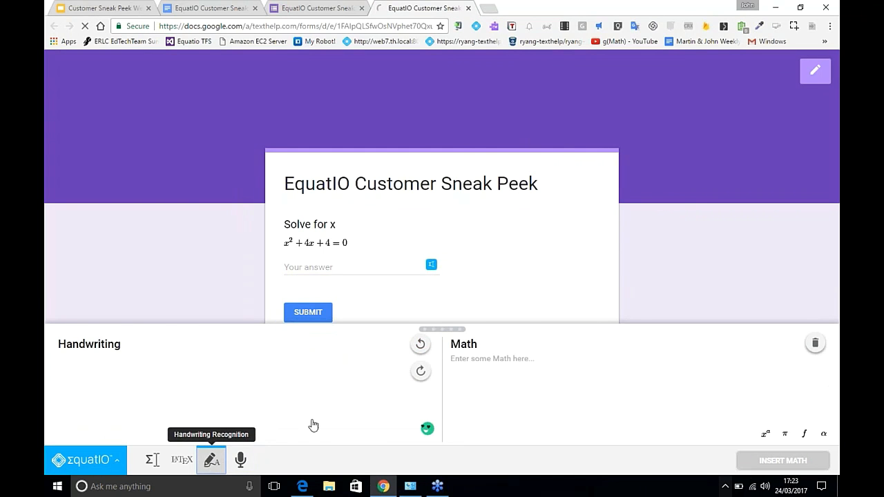
left_click_drag(460, 330, 460, 178)
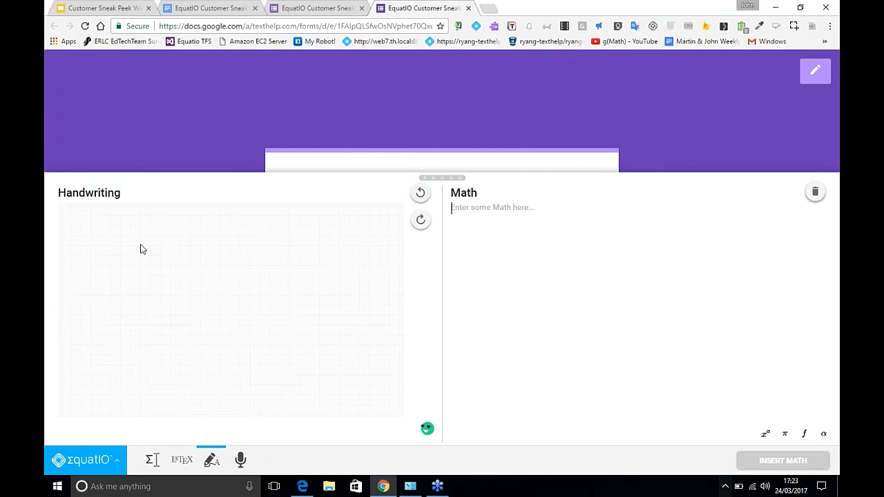
Step: Handwrite x + 2 = 0 as the first line of the answer, undoing the stray strokes along the way
mouse_move(137, 233)
left_mouse_down()
mouse_move(155, 246)
mouse_move(138, 246)
mouse_move(189, 233)
mouse_move(228, 241)
mouse_move(207, 239)
mouse_move(267, 229)
left_mouse_up()
left_click(420, 192)
left_click_drag(259, 230, 284, 234)
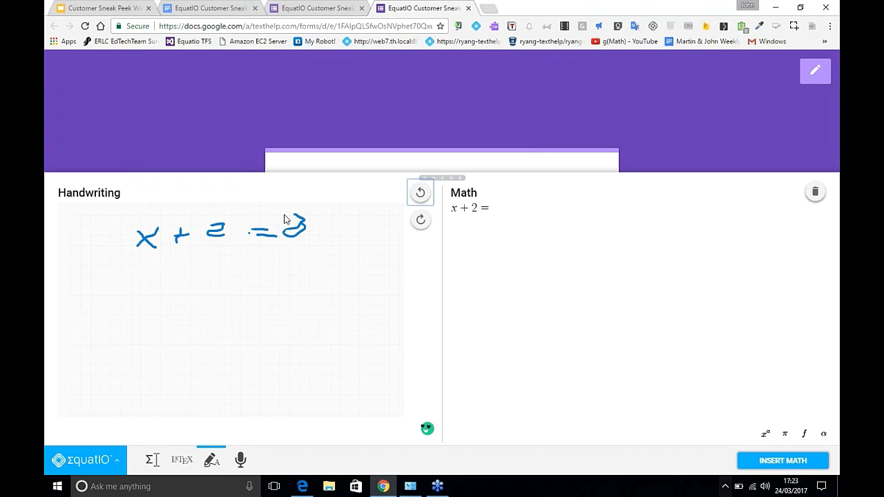
left_click(414, 199)
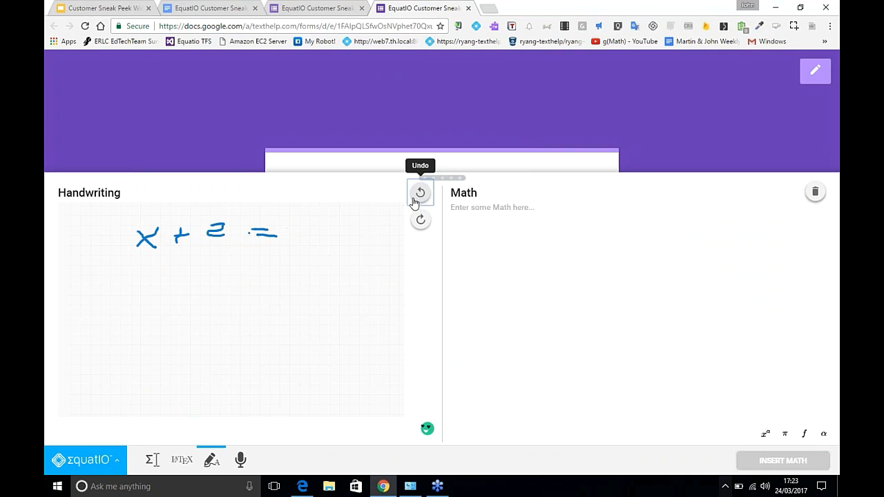
mouse_move(308, 226)
left_mouse_down()
mouse_move(324, 243)
mouse_move(308, 231)
left_mouse_up()
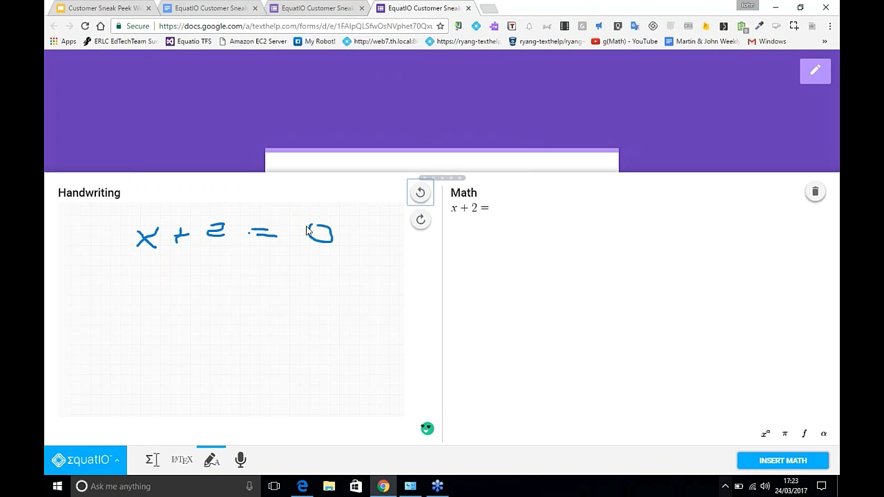
Step: Handwrite x = -2 below the first line and insert both lines as the answer
mouse_move(176, 280)
left_mouse_down()
mouse_move(190, 293)
mouse_move(167, 292)
left_mouse_up()
mouse_move(239, 279)
left_mouse_down()
mouse_move(227, 280)
mouse_move(340, 284)
left_mouse_up()
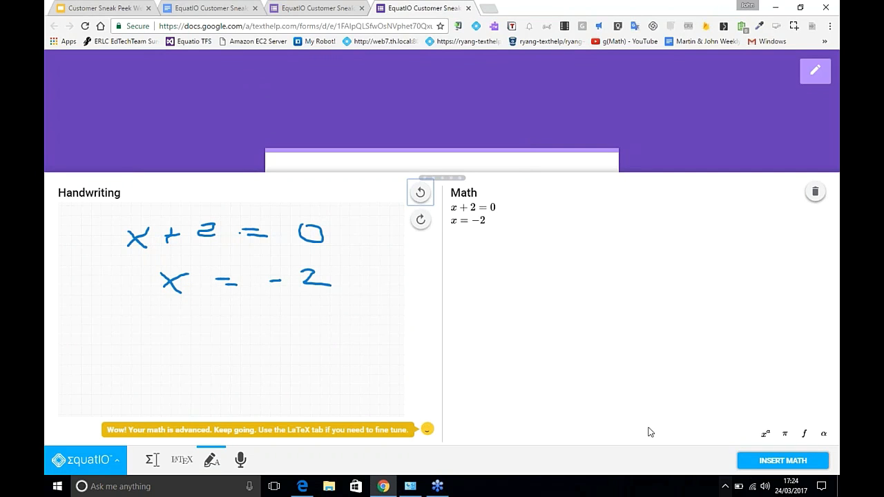
left_click(752, 461)
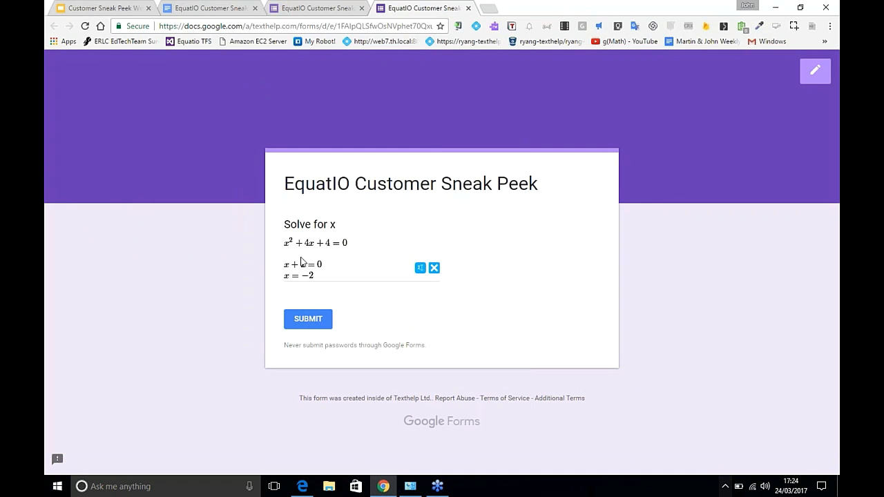
Step: Submit the form response and view the responses in the form editor
left_click(307, 321)
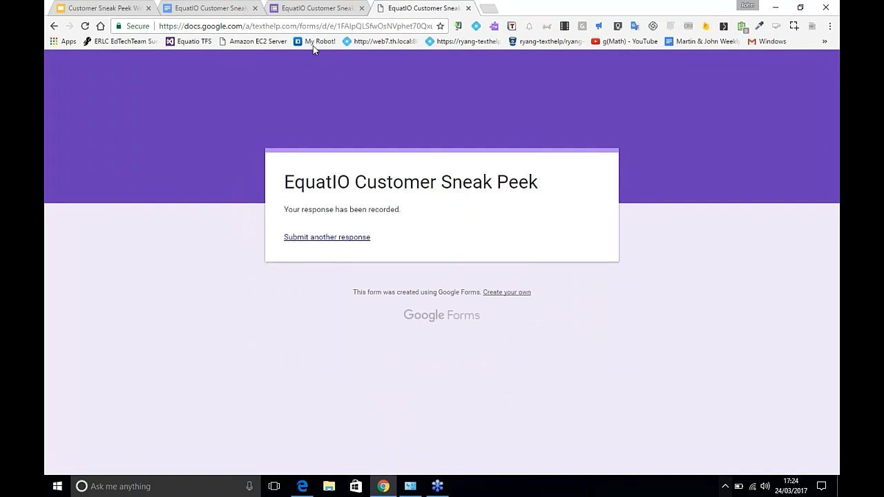
left_click(326, 9)
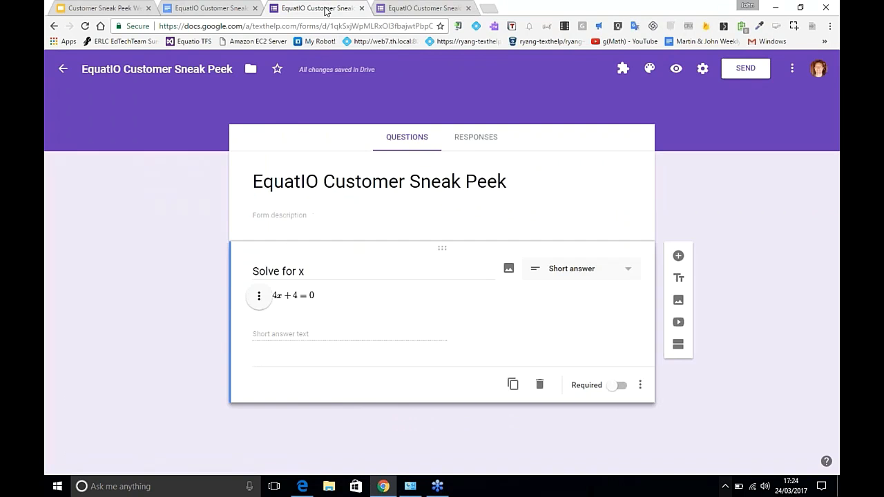
left_click(472, 143)
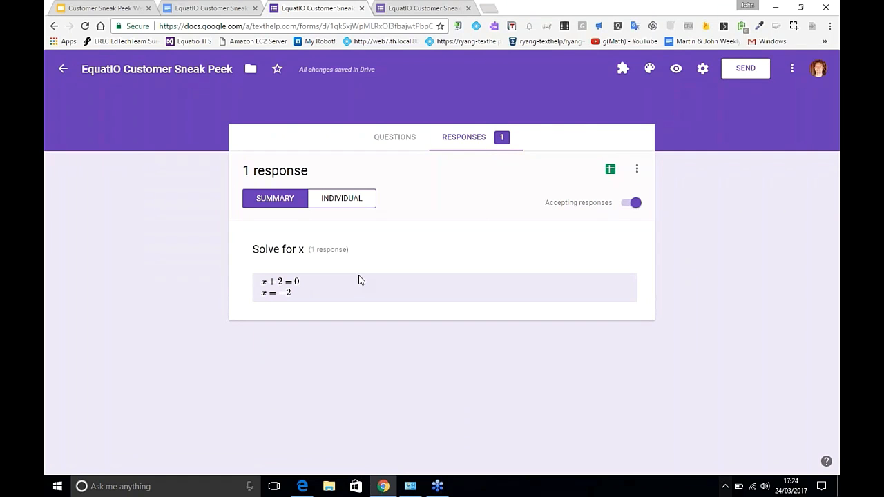
Step: Return to the form's questions and add a multiple-choice question titled "which is greater" below the first one
left_click(380, 139)
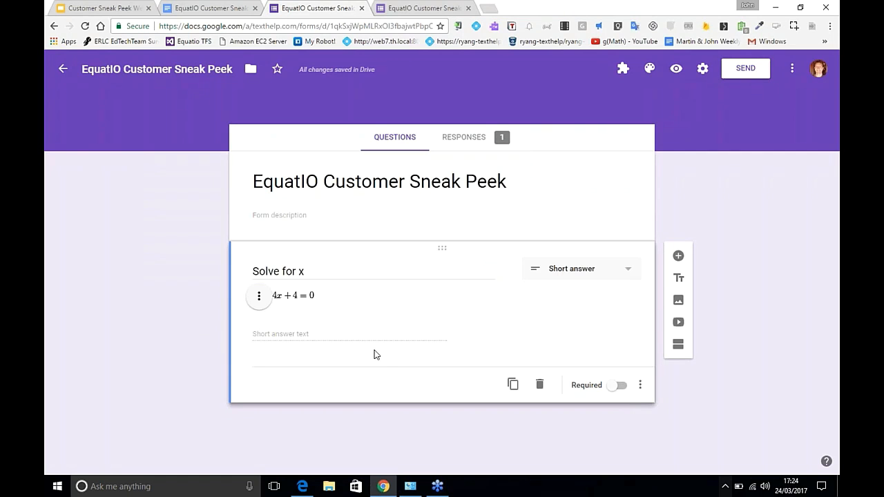
left_click(678, 256)
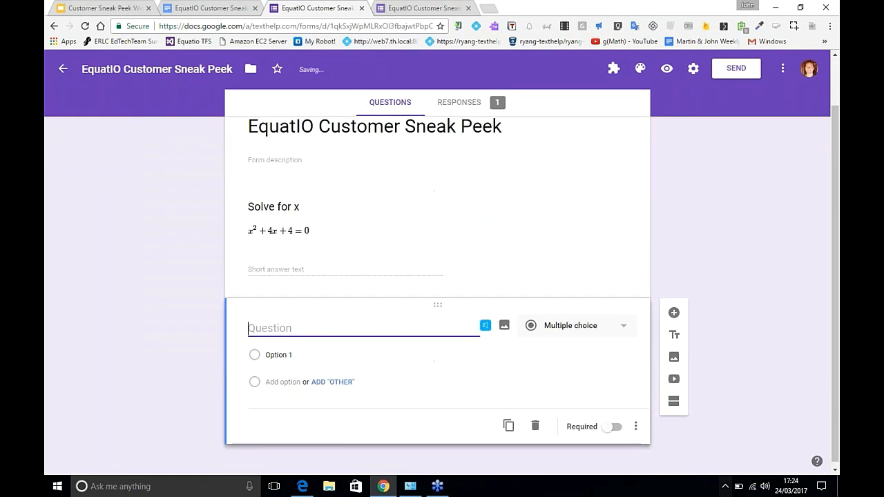
type("which ")
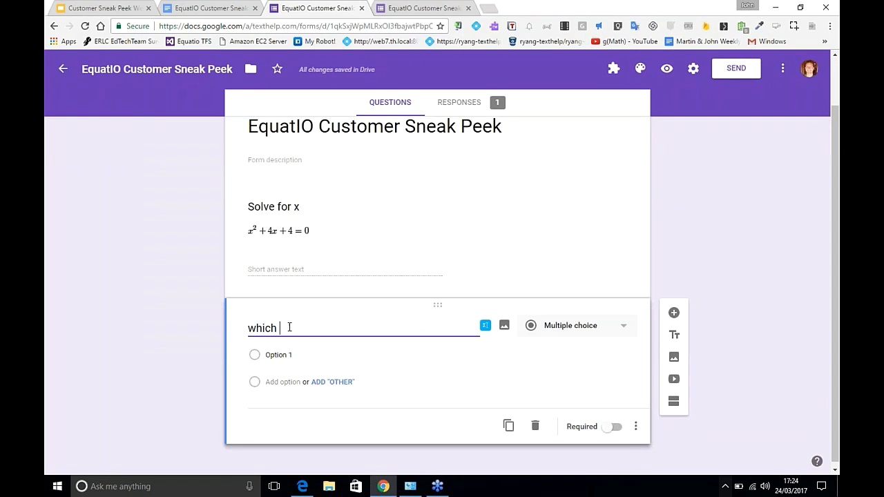
type("is greater")
Step: Label the first option A, clear the leftover equation from the math editor, and insert the fraction 1/3 into the option
left_click(292, 353)
type("A")
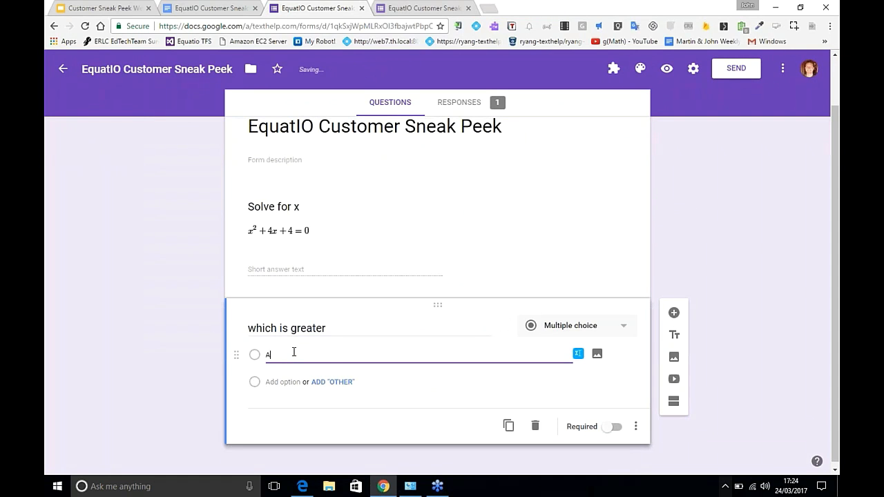
left_click(578, 353)
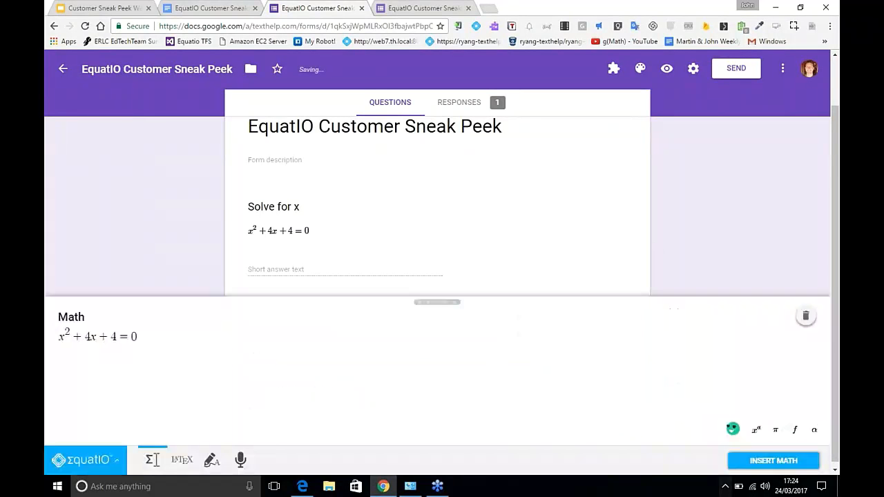
left_click(805, 315)
left_click(339, 341)
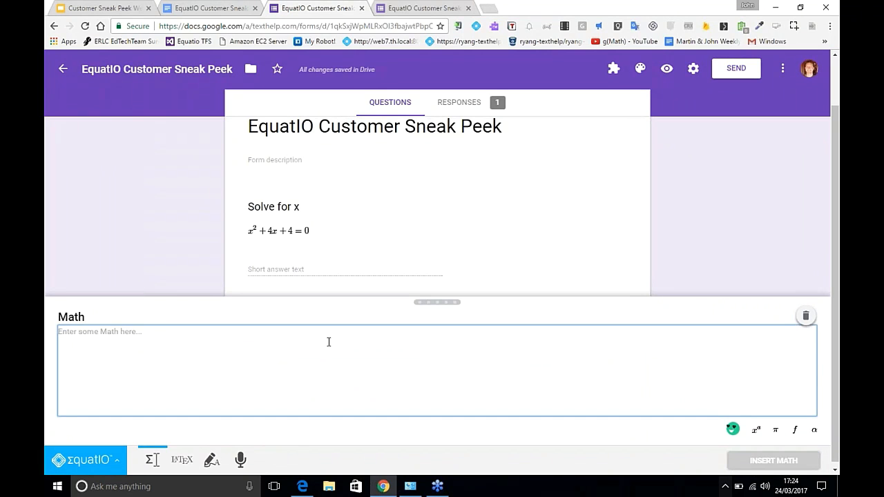
type("one")
key("Down")
key("Return")
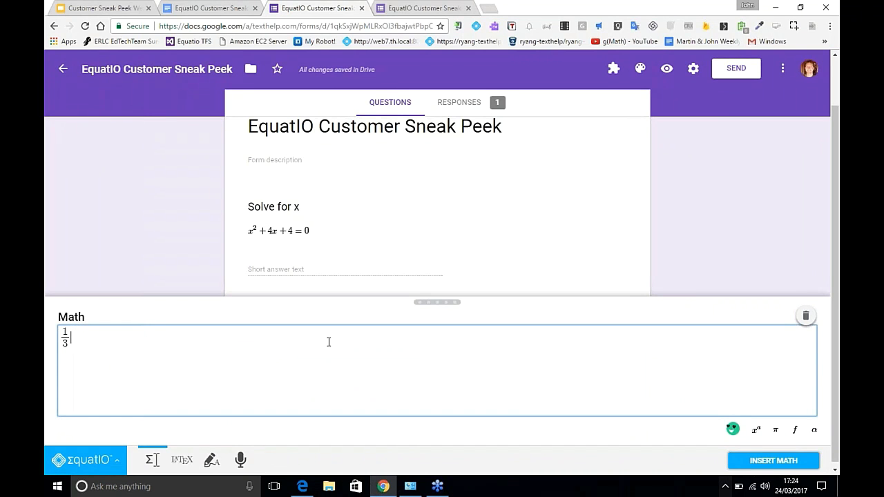
left_click(771, 462)
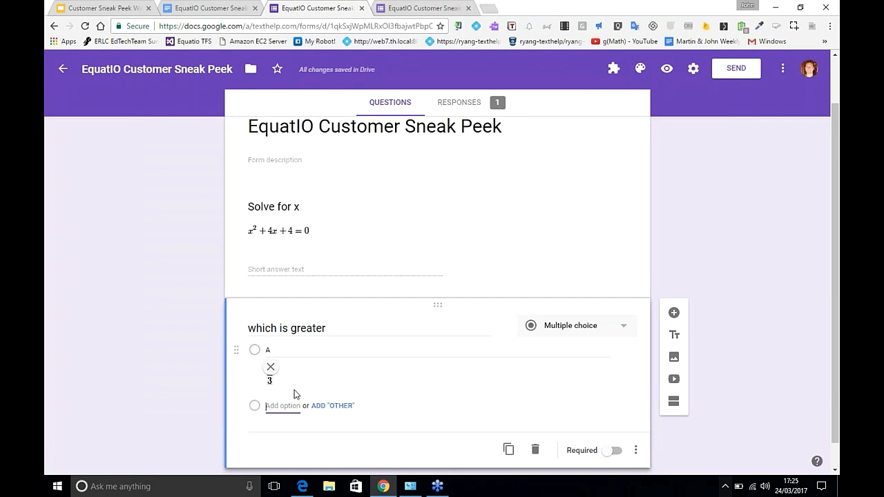
Step: Add an option labelled B, dictate .56 with Speech Input in place of the previous fraction, and insert it
left_click(287, 414)
type("B")
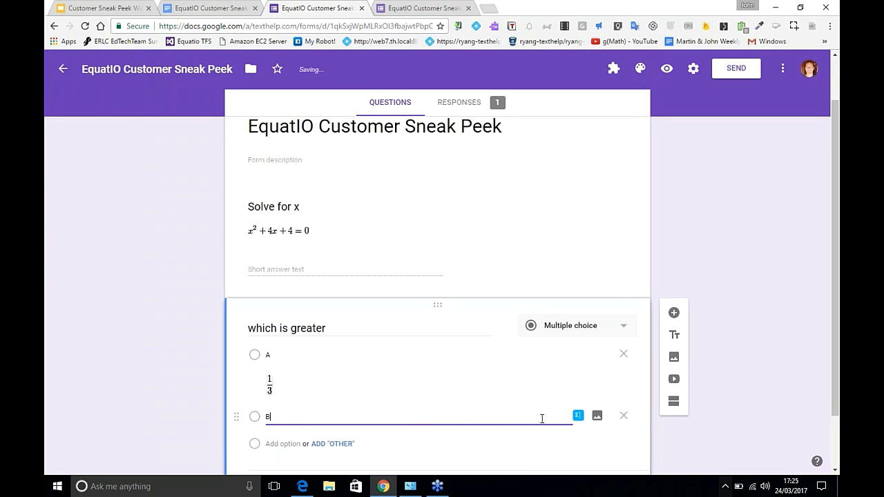
left_click(577, 415)
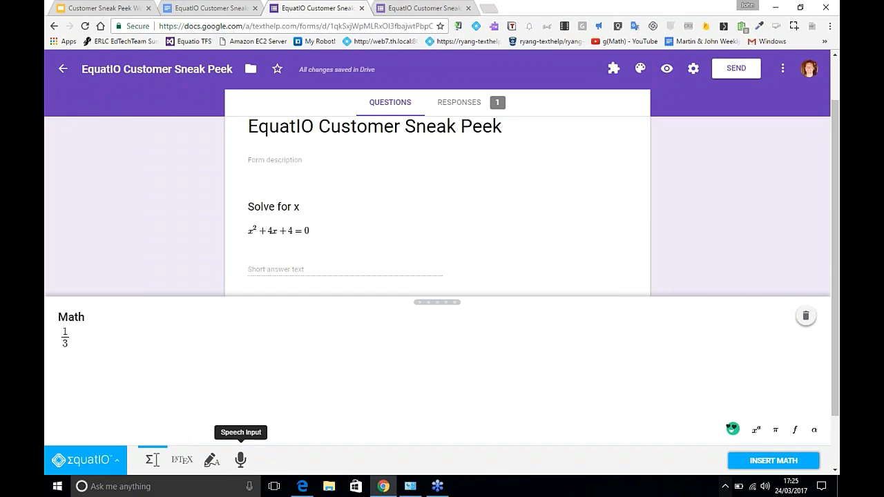
left_click(805, 317)
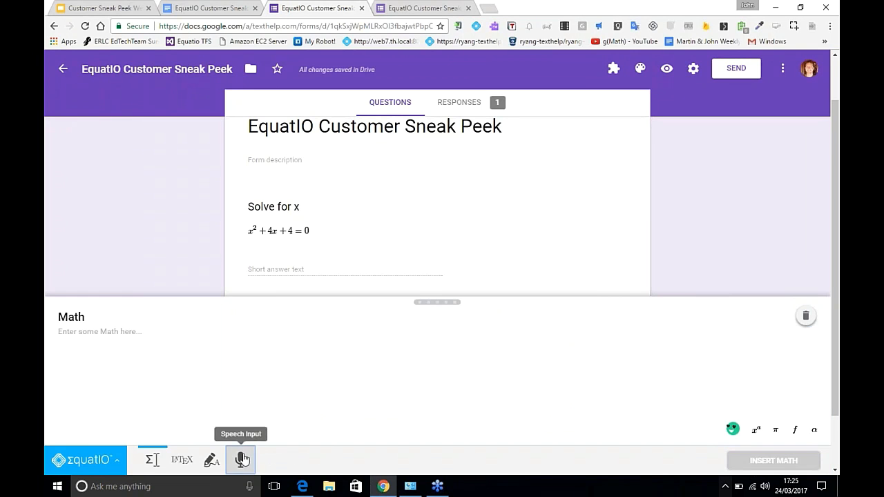
left_click(240, 459)
left_click(417, 324)
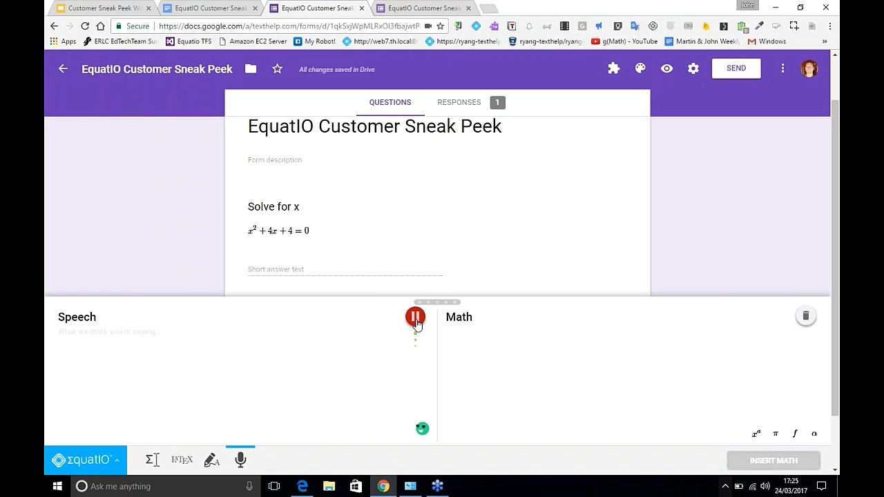
left_click(417, 324)
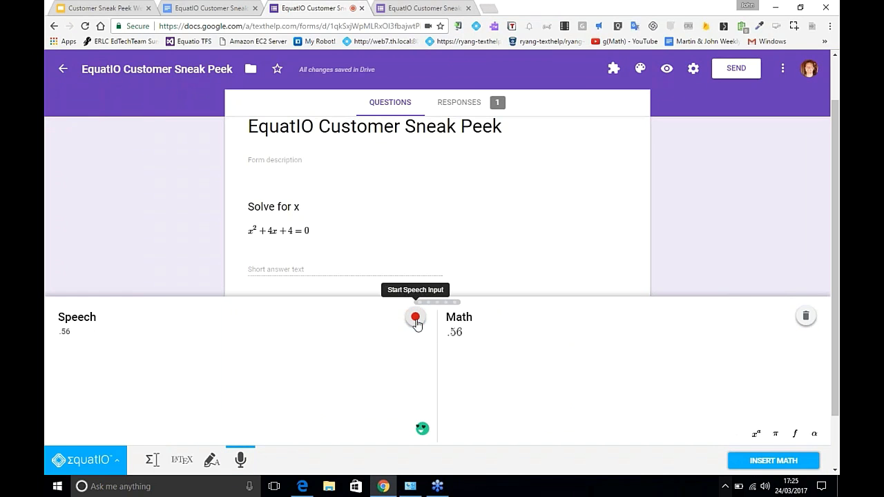
left_click(772, 461)
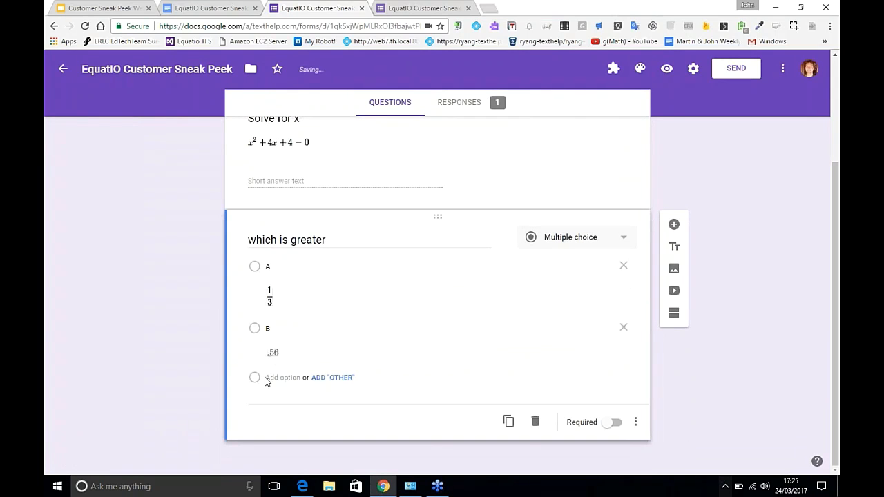
Step: Add an option labelled C and open an emptied Handwriting Recognition area for its math
left_click(280, 378)
type("C")
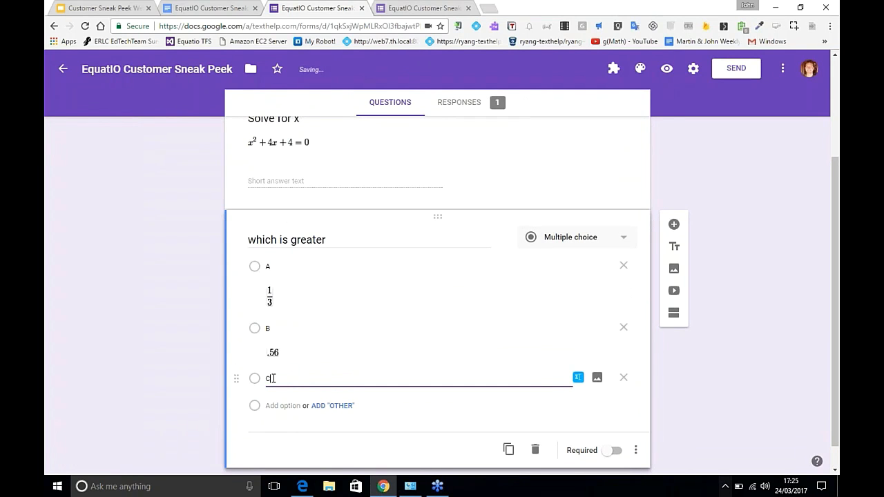
left_click(578, 377)
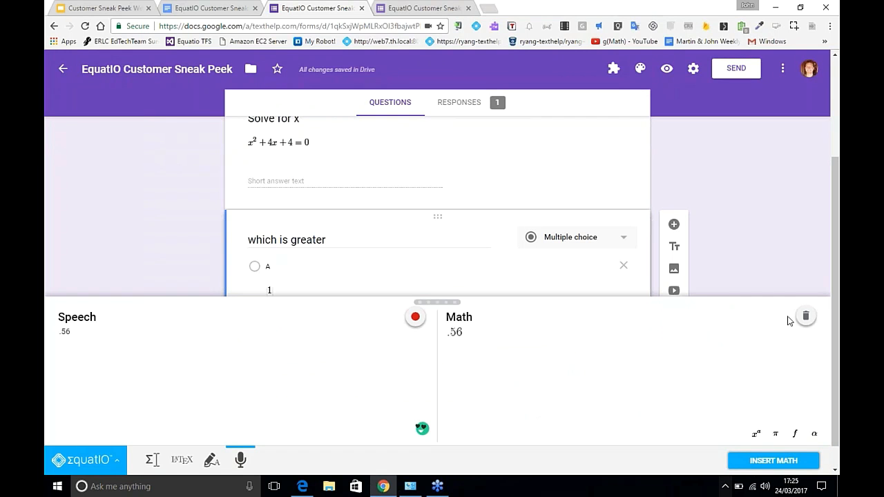
left_click(805, 316)
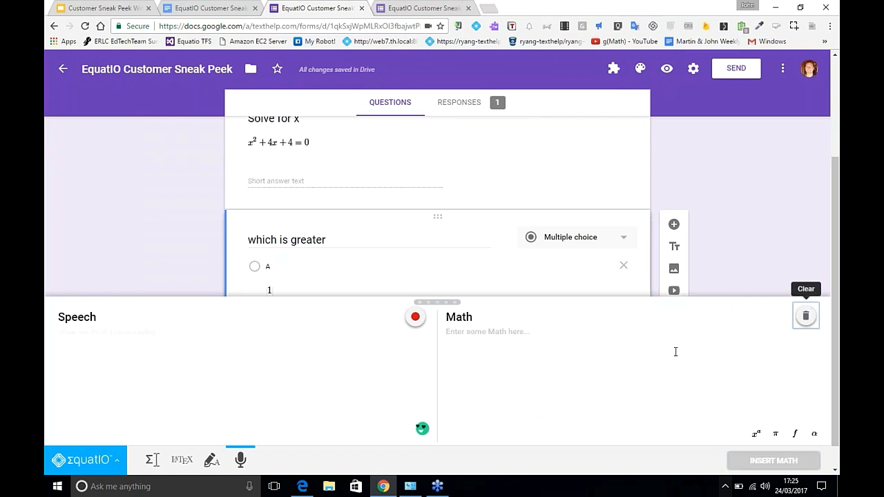
left_click(212, 461)
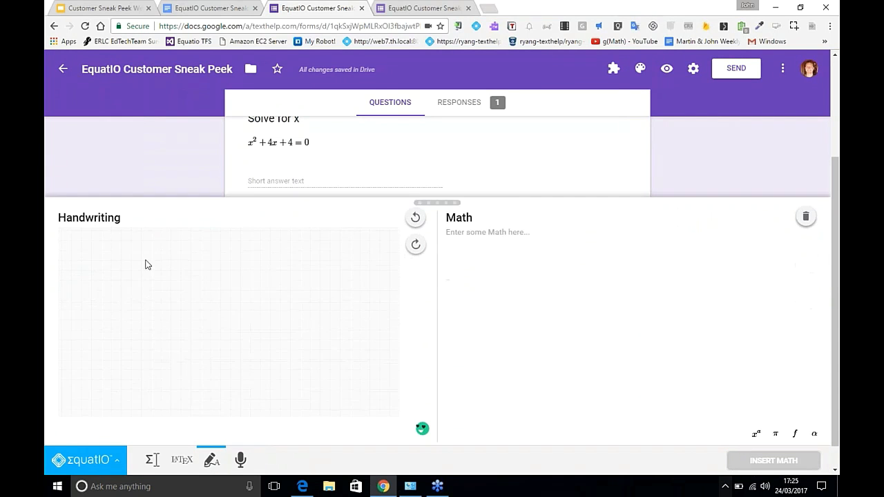
Step: Handwrite the fraction 3 over 4x, undoing and rewriting the denominator, and insert it into option C
mouse_move(150, 253)
left_mouse_down()
mouse_move(159, 259)
mouse_move(151, 269)
mouse_move(173, 274)
mouse_move(112, 293)
mouse_move(140, 296)
mouse_move(127, 291)
left_mouse_up()
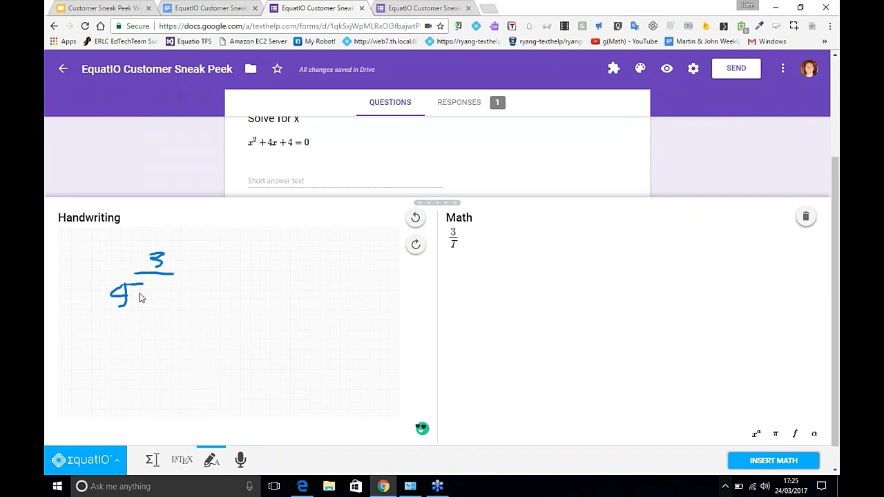
mouse_move(141, 291)
left_mouse_down()
mouse_move(152, 302)
mouse_move(142, 305)
left_mouse_up()
left_click(415, 218)
left_click(415, 217)
left_click(415, 218)
left_click(415, 217)
mouse_move(130, 283)
left_mouse_down()
mouse_move(141, 304)
mouse_move(164, 302)
mouse_move(155, 302)
left_mouse_up()
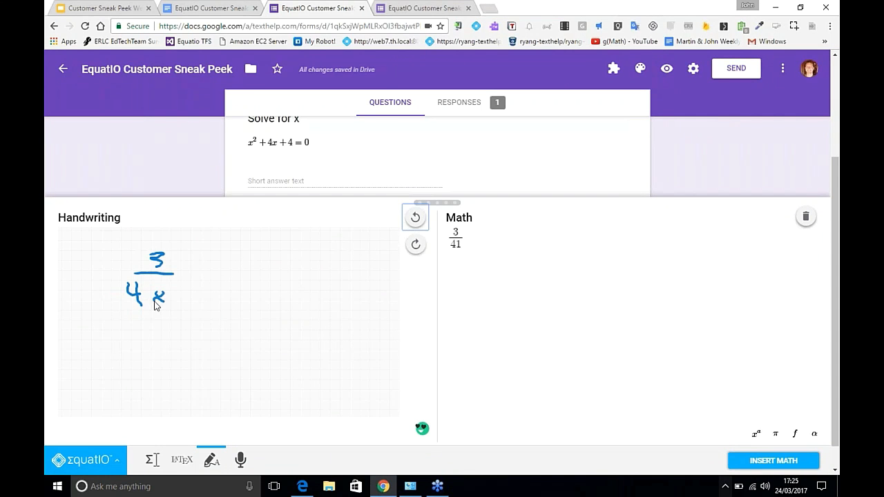
left_click(751, 464)
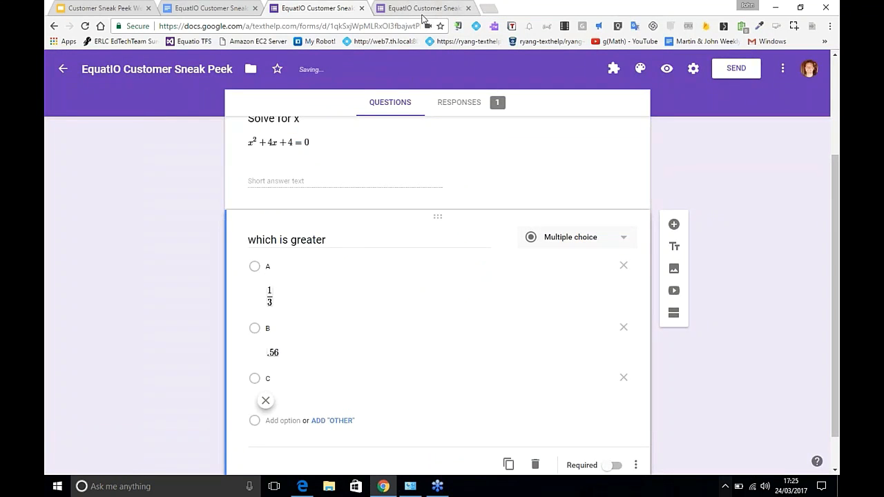
Step: Switch to the live form, reload it, and review the answer options of the "which is greater" question
left_click(422, 10)
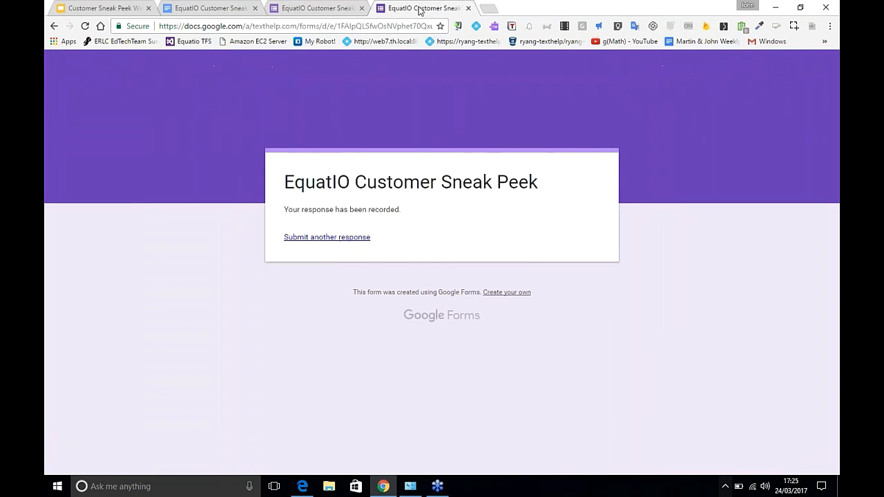
left_click(83, 28)
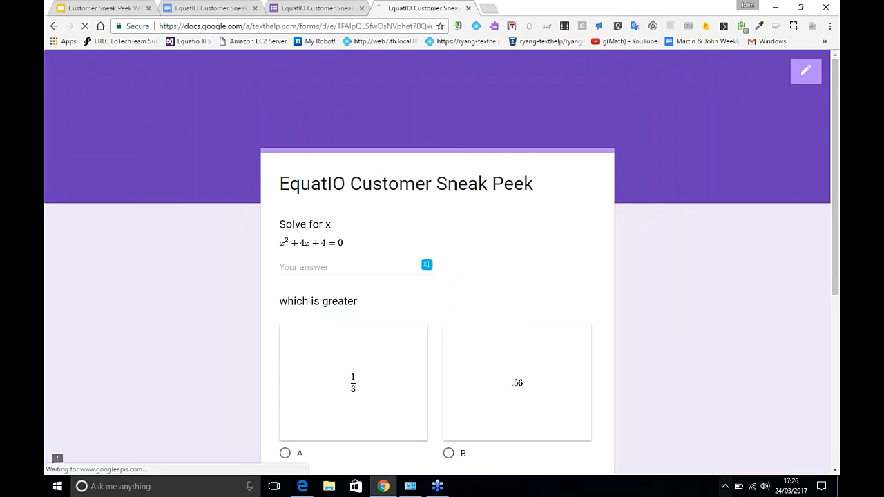
scroll(439, 181, "down", 1)
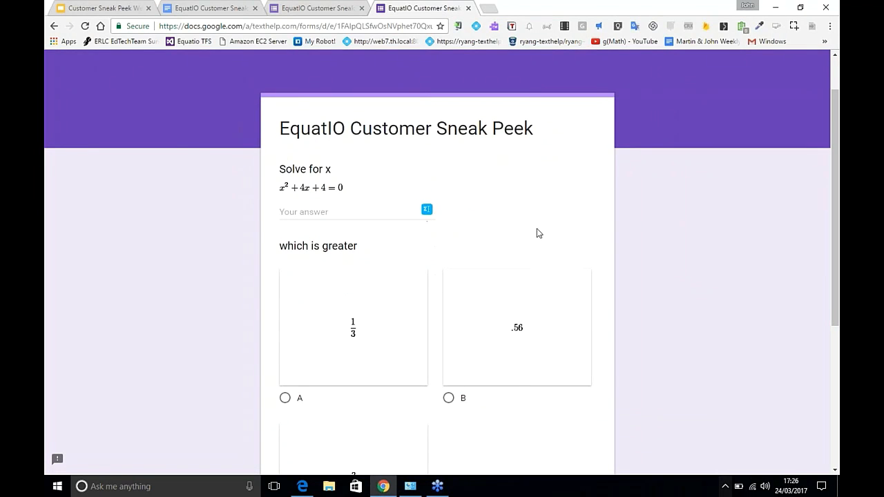
scroll(537, 233, "down", 2)
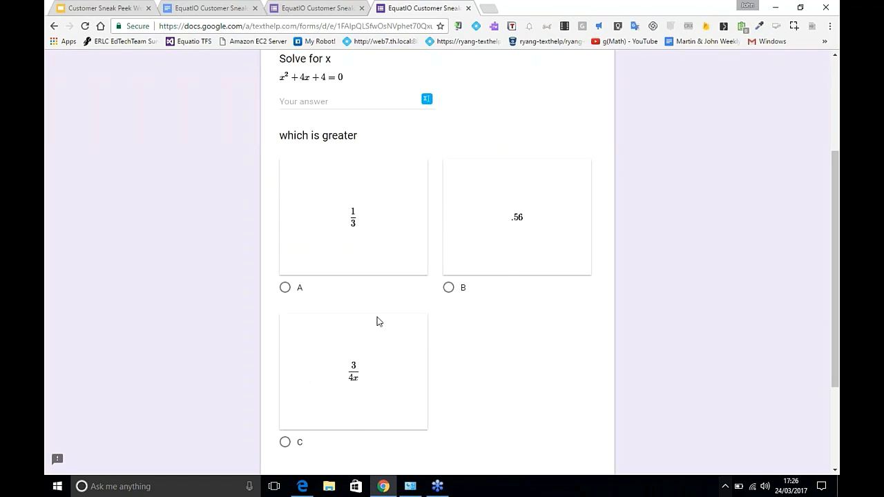
scroll(377, 321, "up", 1)
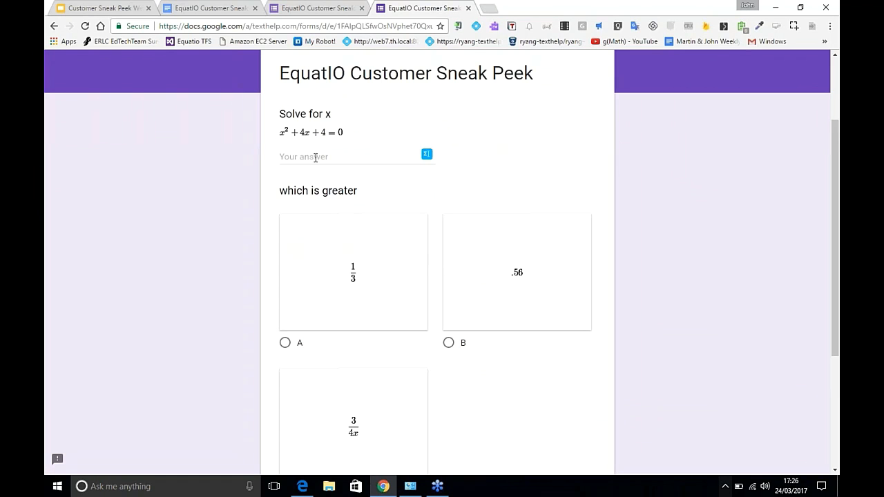
Step: Open Speech Input for the "Solve for x" answer field and dictate the first line of the answer
left_click(427, 156)
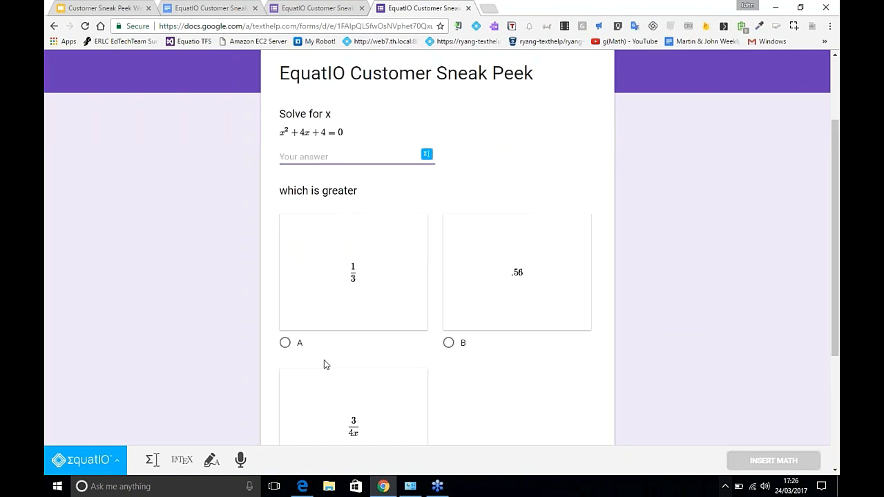
left_click(240, 460)
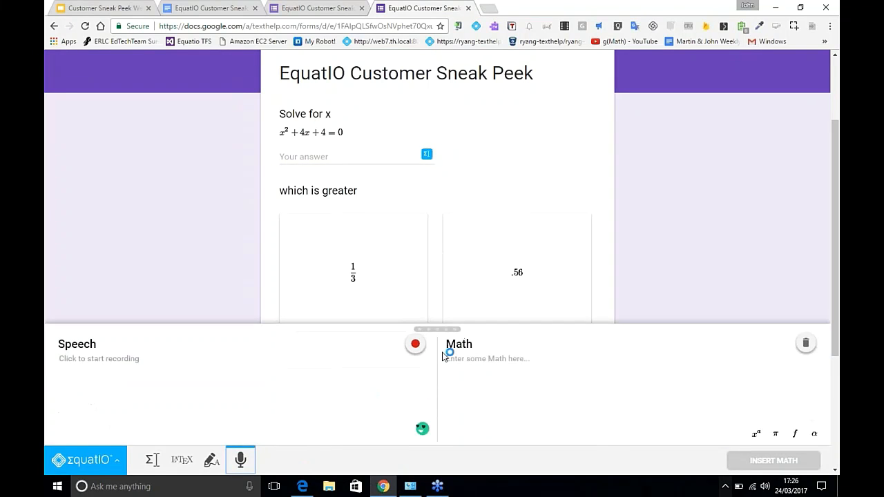
left_click(414, 344)
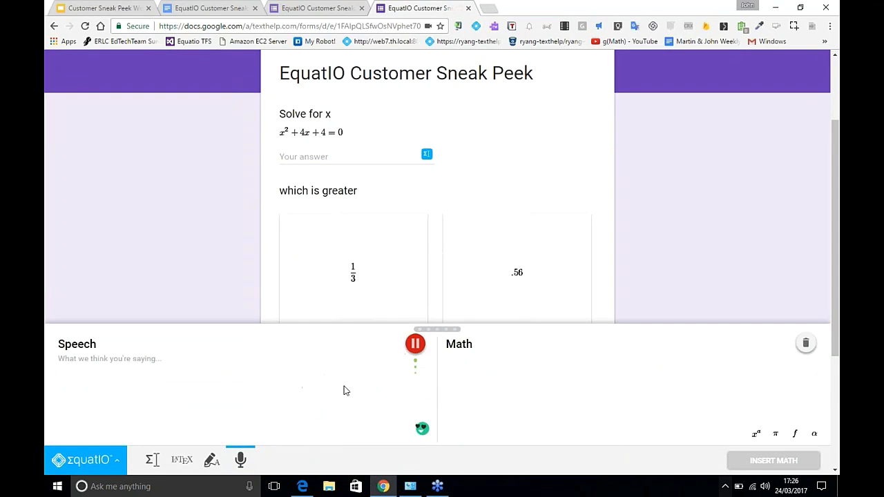
left_click(414, 344)
Step: Correct the dictated speech text to "x plus 2" by replacing the minus sign with the word plus
left_click(73, 358)
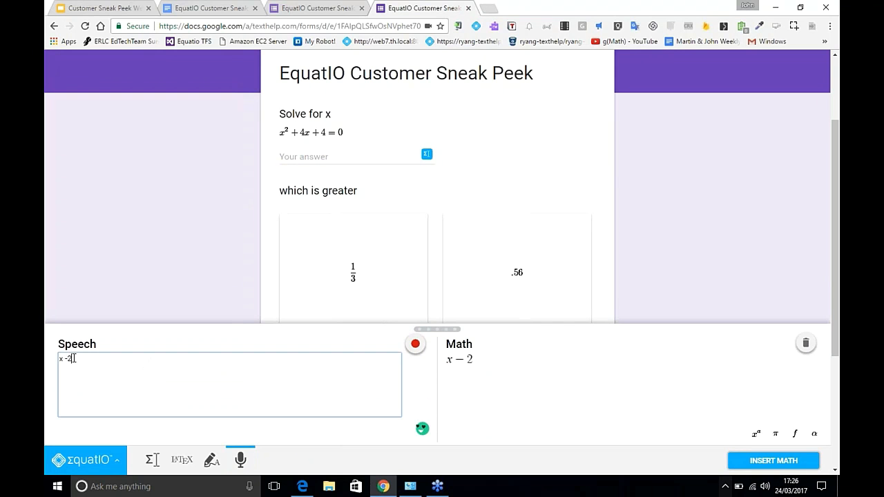
key("BackSpace")
type("pluss")
key("BackSpace")
key("BackSpace")
key("BackSpace")
type("us")
left_click(415, 344)
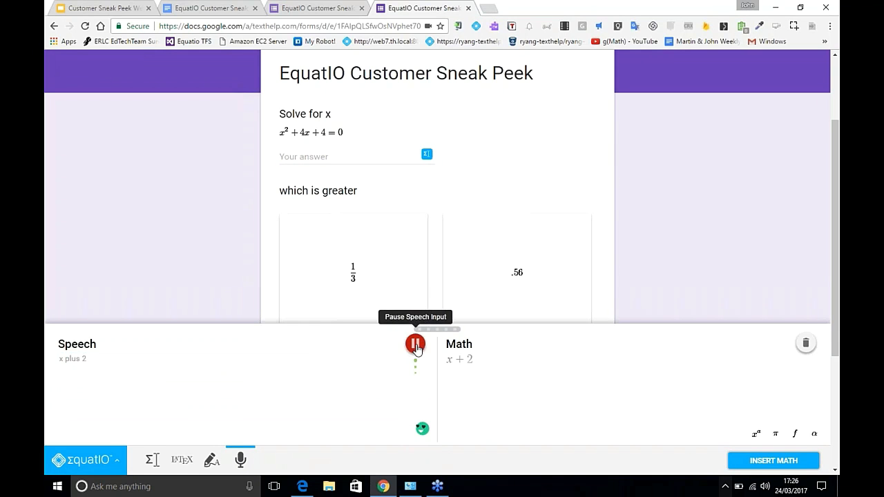
left_click(415, 343)
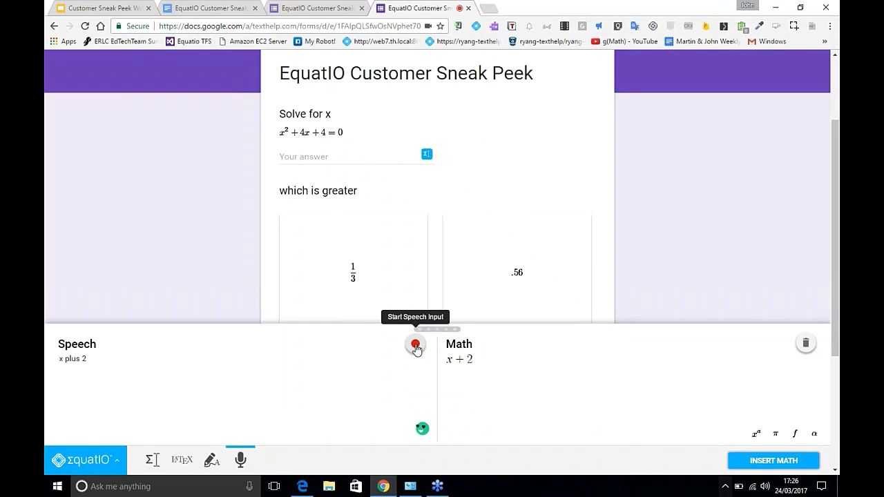
Step: Append the line break "\\" after "x plus 2" and dictate x = -2 as the second line
left_click(221, 361)
type("/")
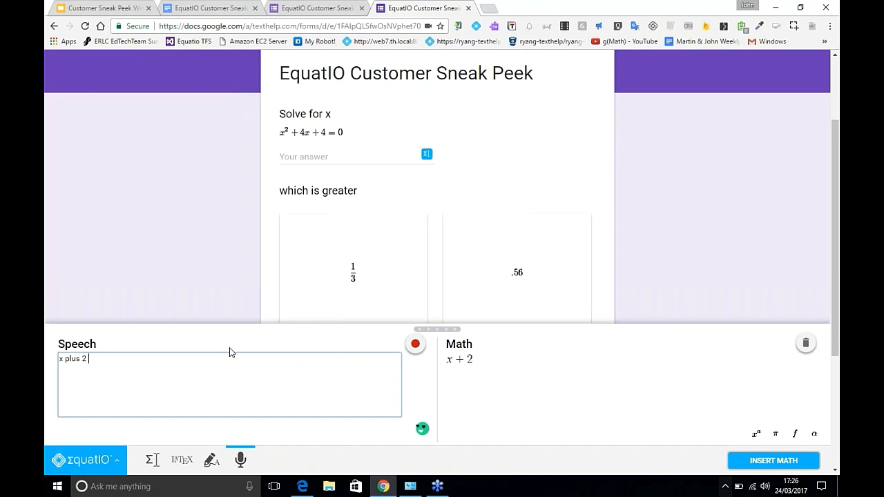
type("\\\\")
left_click(415, 344)
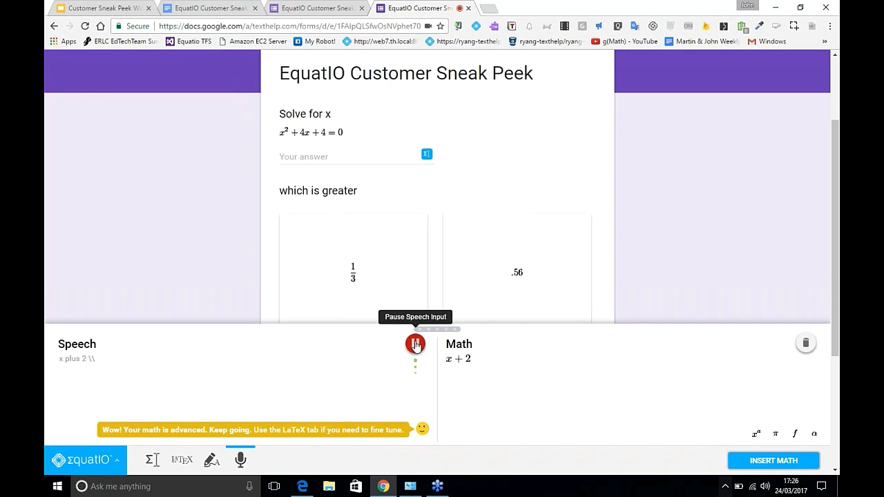
left_click(415, 344)
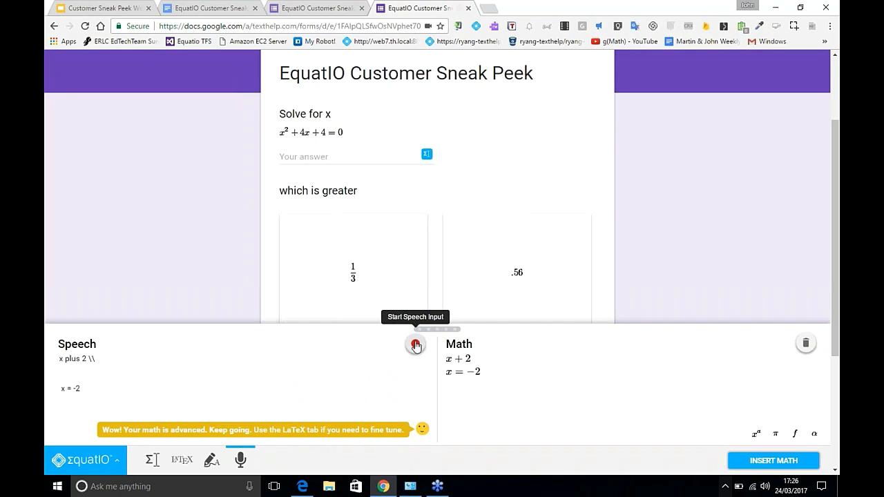
Step: Insert the dictated math as the "Solve for x" answer and choose option B, .56, for the "which is greater" question
left_click(766, 461)
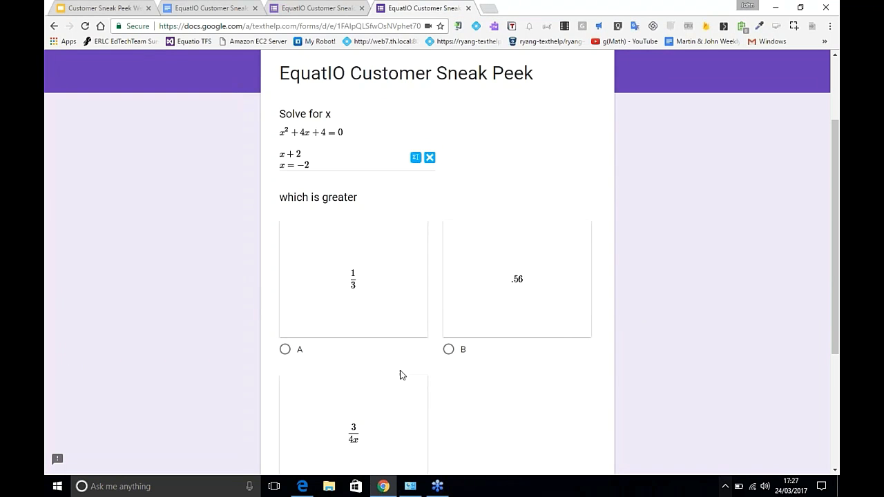
scroll(401, 373, "up", 2)
scroll(400, 371, "down", 3)
left_click(448, 294)
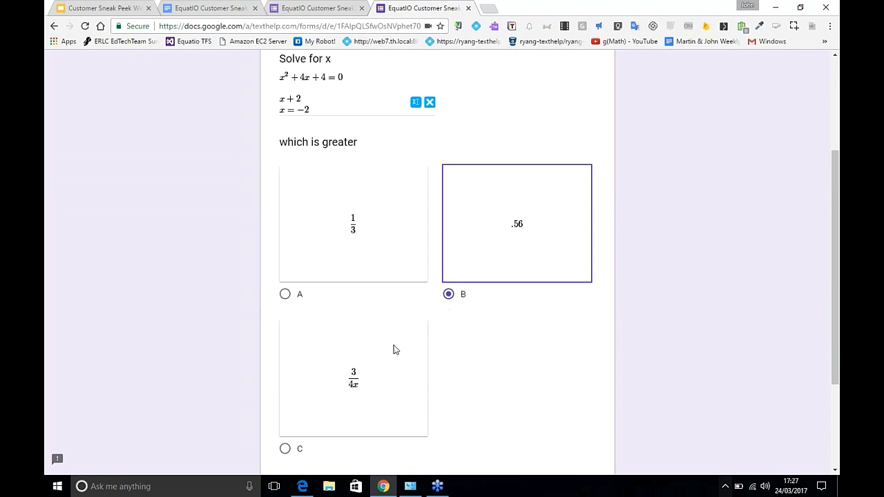
Step: Submit the completed form, switch back to the form editor, and review the response summary for both questions
scroll(442, 338, "down", 3)
left_click(304, 386)
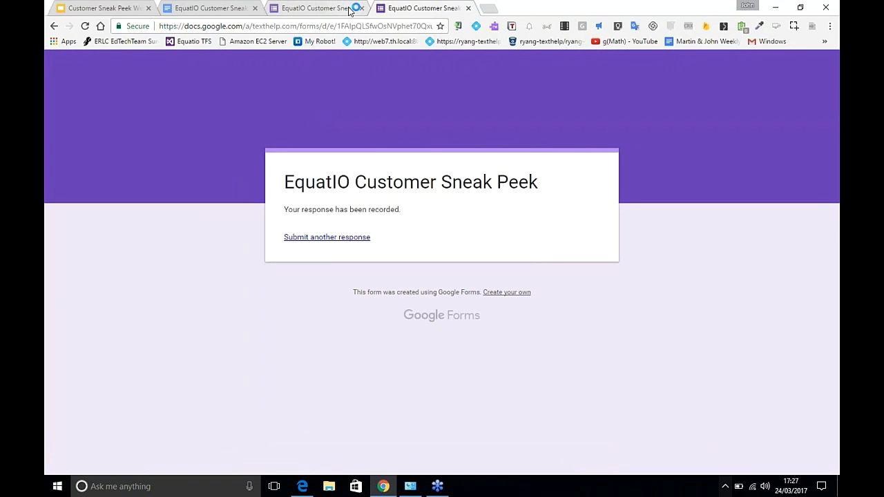
left_click(316, 11)
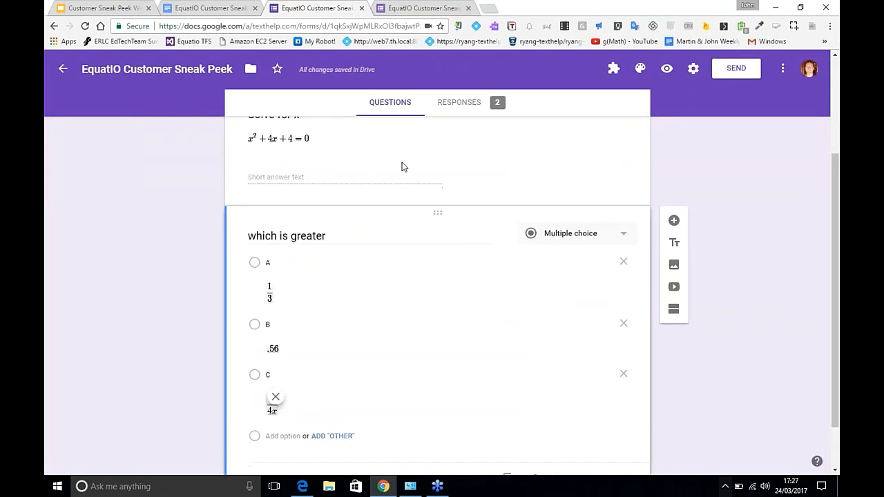
scroll(395, 158, "down", 1)
scroll(455, 149, "up", 3)
left_click(469, 142)
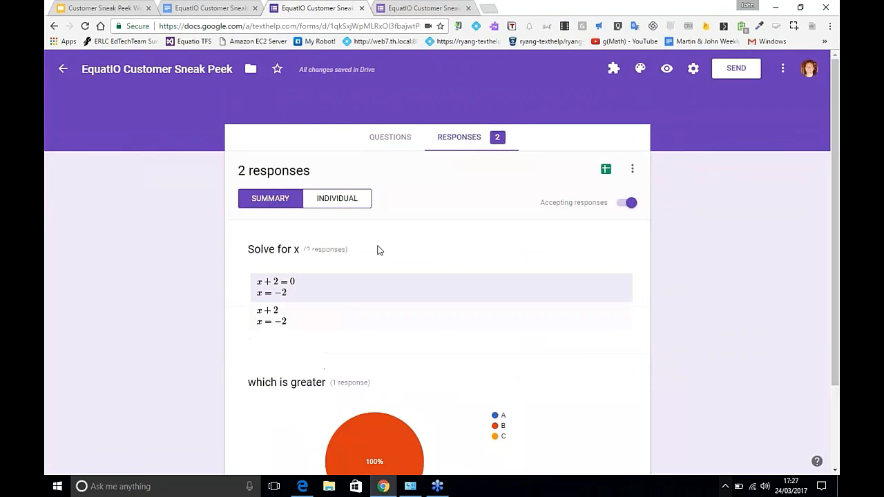
scroll(320, 298, "down", 2)
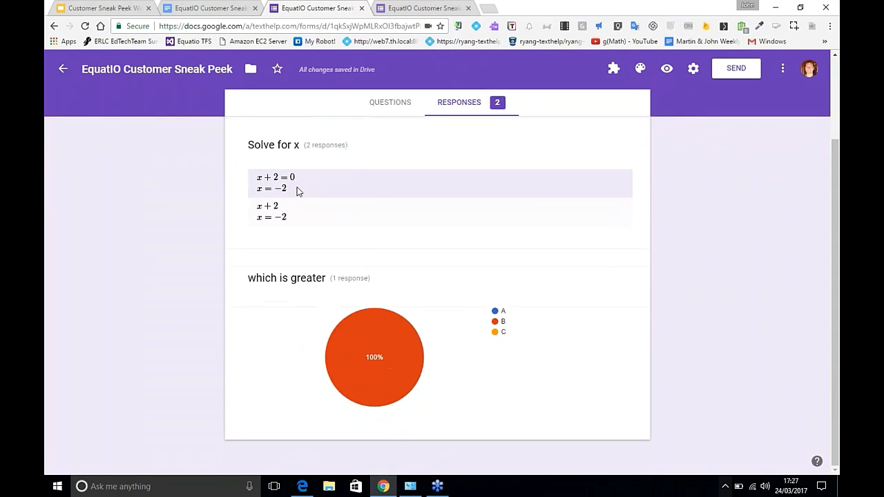
mouse_move(340, 352)
scroll(401, 144, "up", 2)
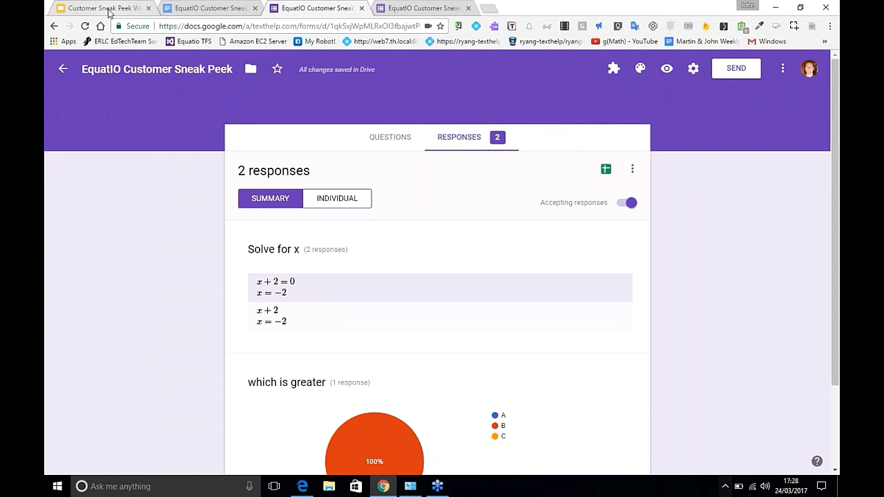
Step: Switch to the Customer Sneak Peek slide presentation and advance to the "what's coming next" slide
left_click(107, 13)
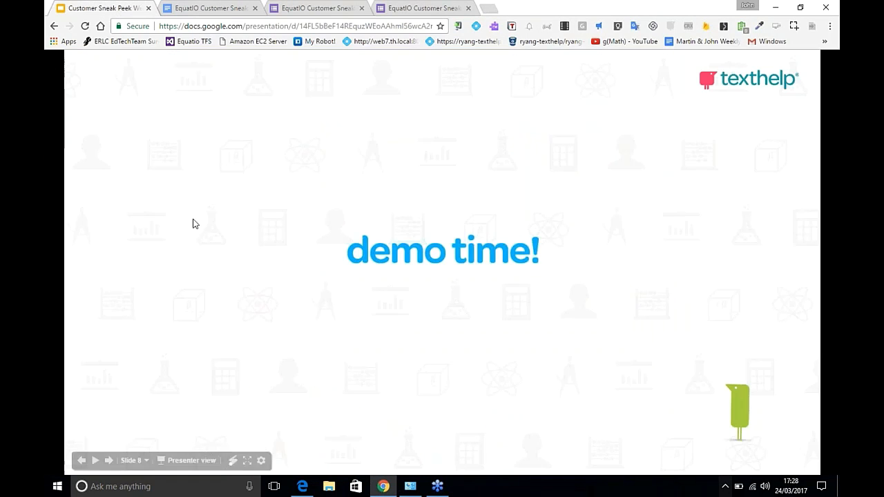
key("Right")
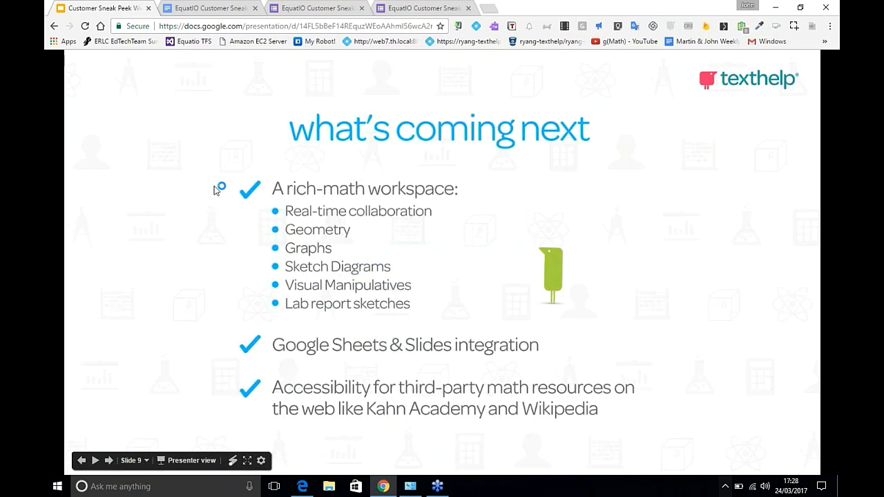